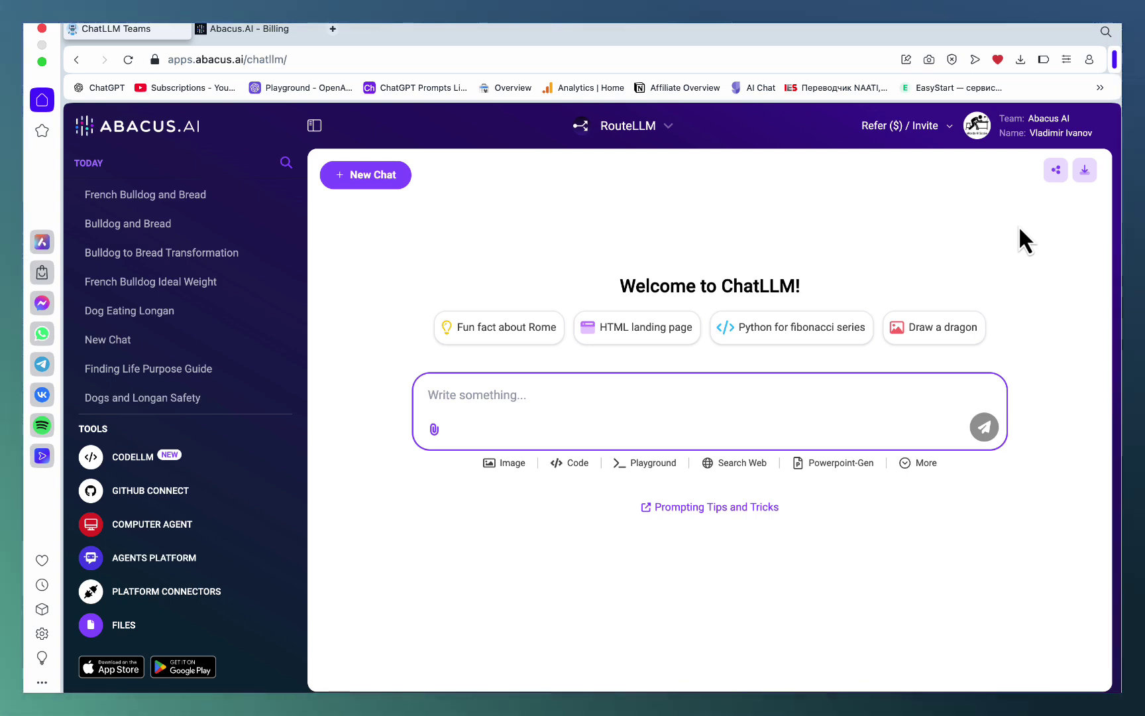
Ask SearchLLM, using web search, whether Agility Writer passes AI detection.
{"action": "left_click", "coordinate": [269, 34]}
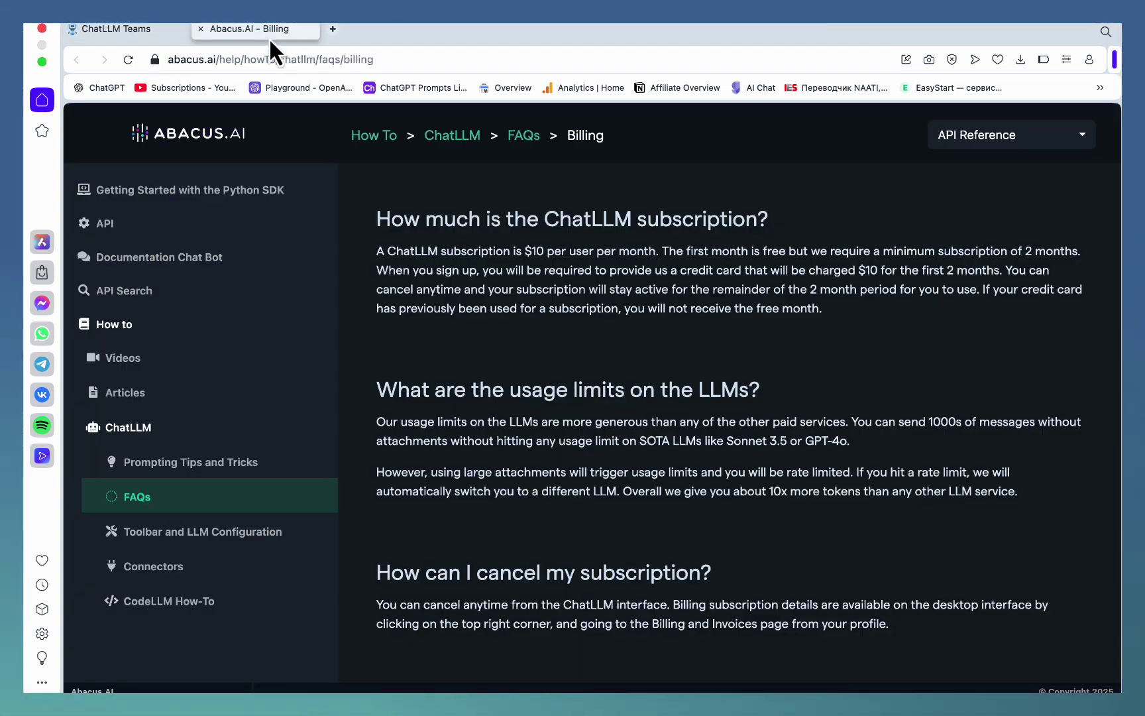
{"action": "left_click", "coordinate": [131, 31]}
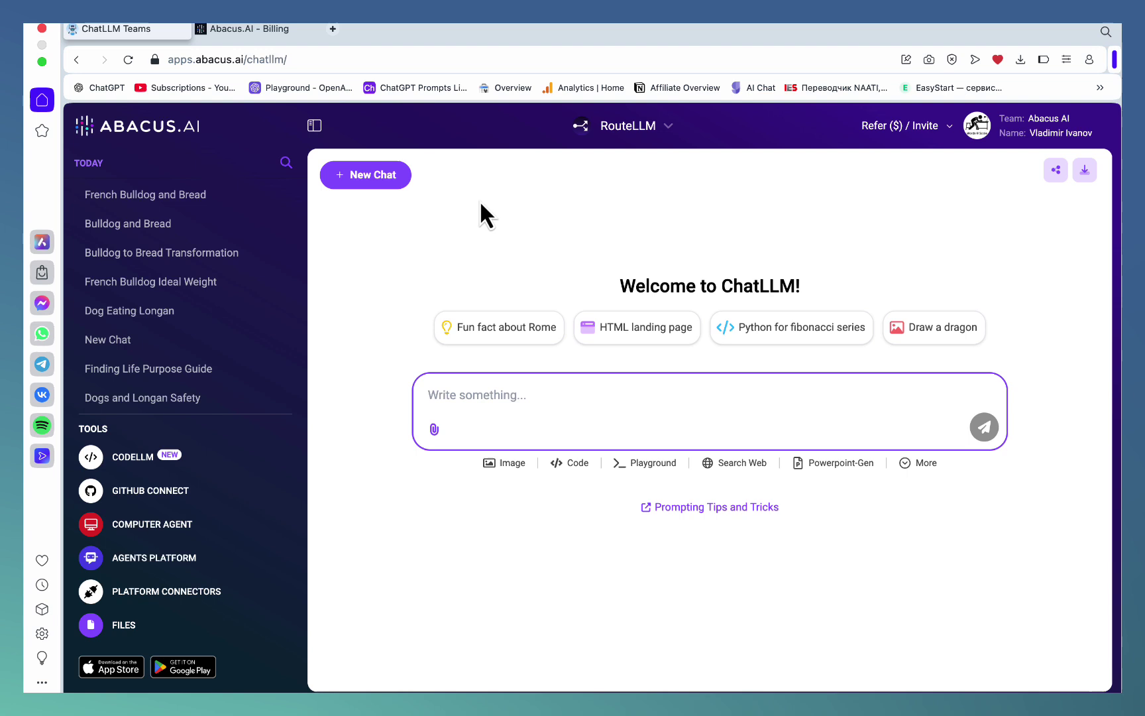
{"action": "left_click", "coordinate": [665, 128]}
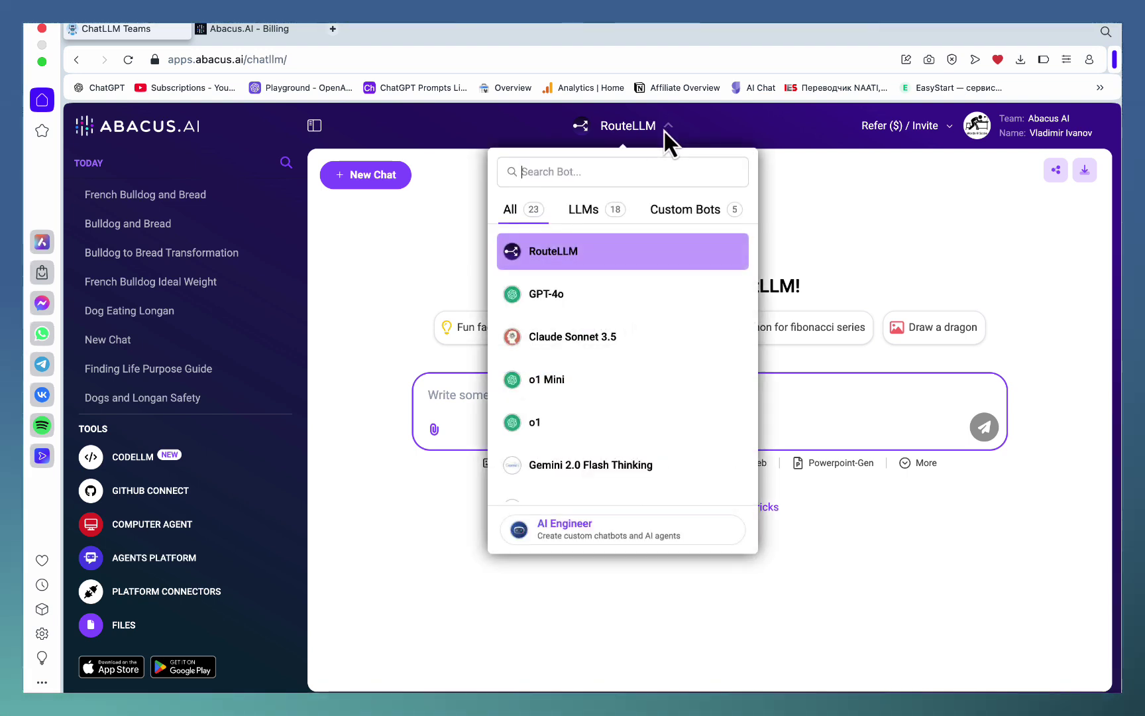
{"action": "left_click", "coordinate": [664, 130]}
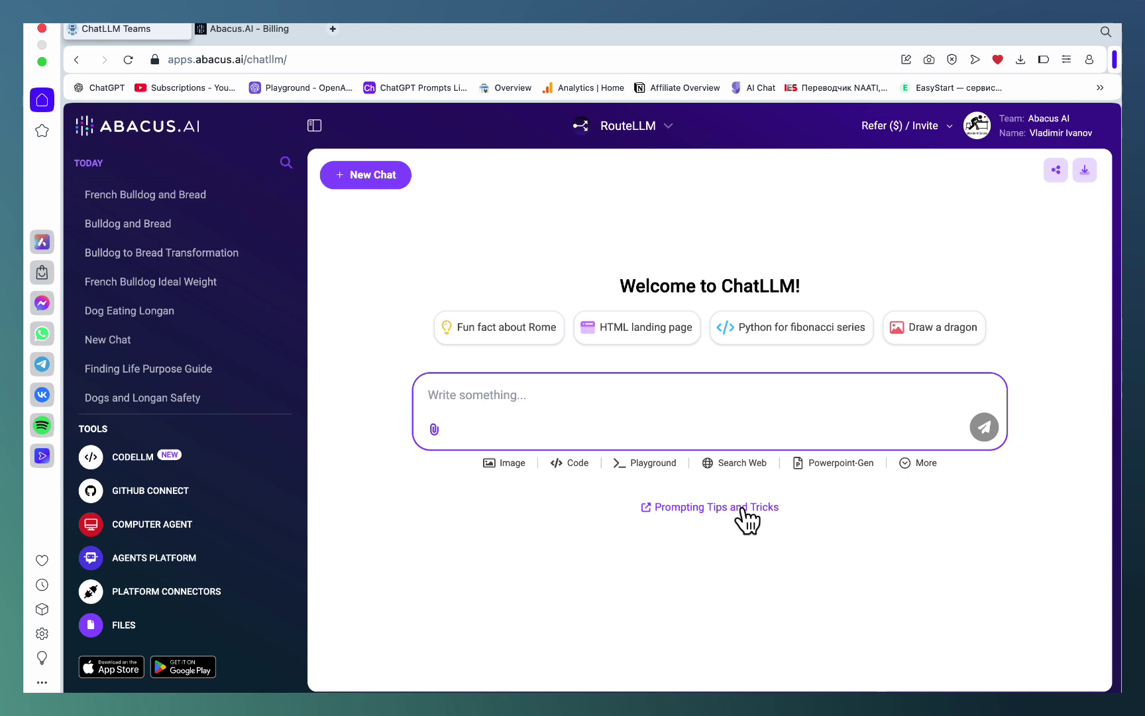
{"action": "left_click", "coordinate": [741, 464]}
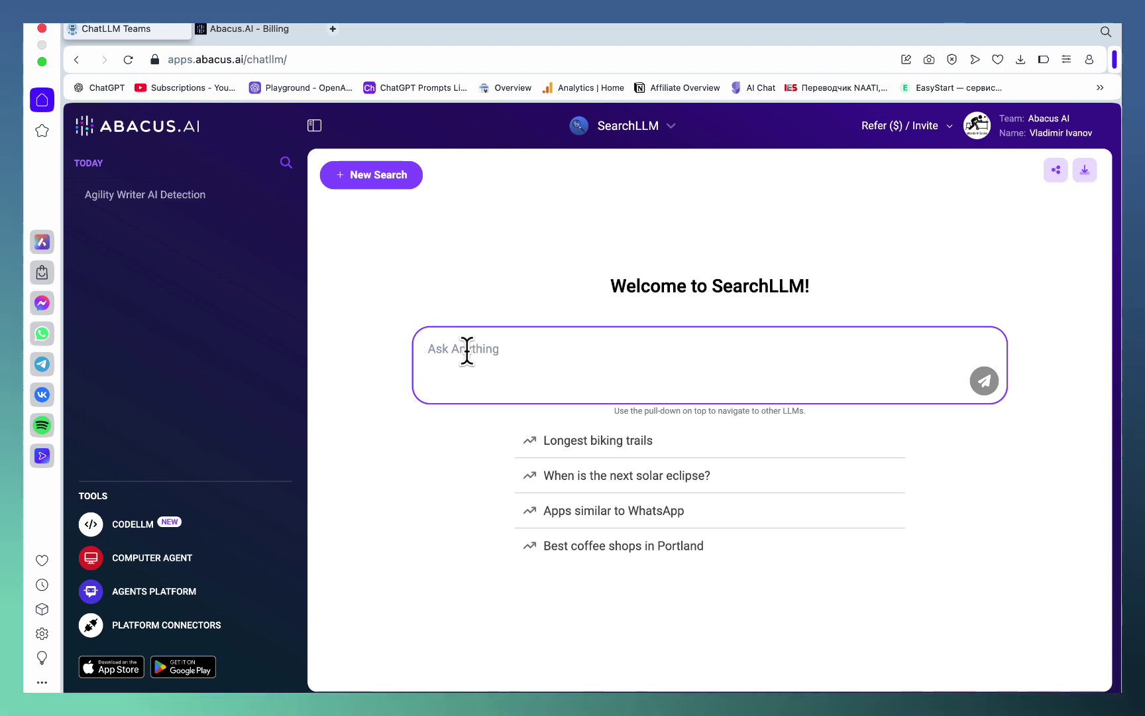
{"action": "type", "text": "does"}
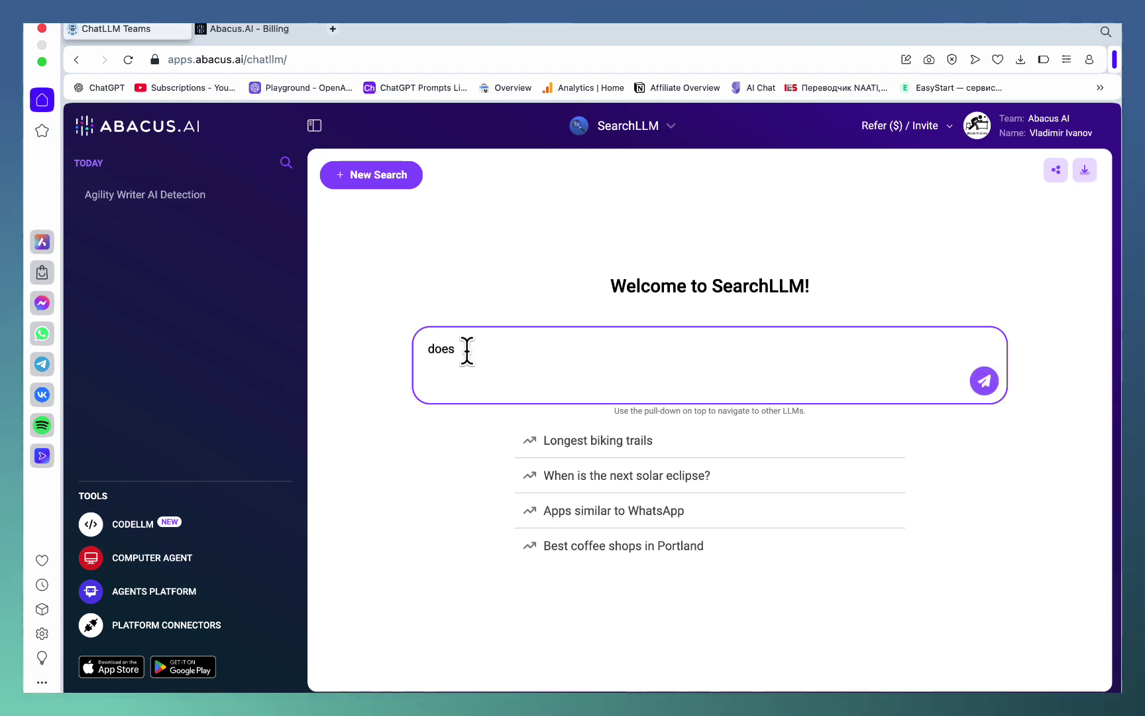
{"action": "type", "text": " agility writ"}
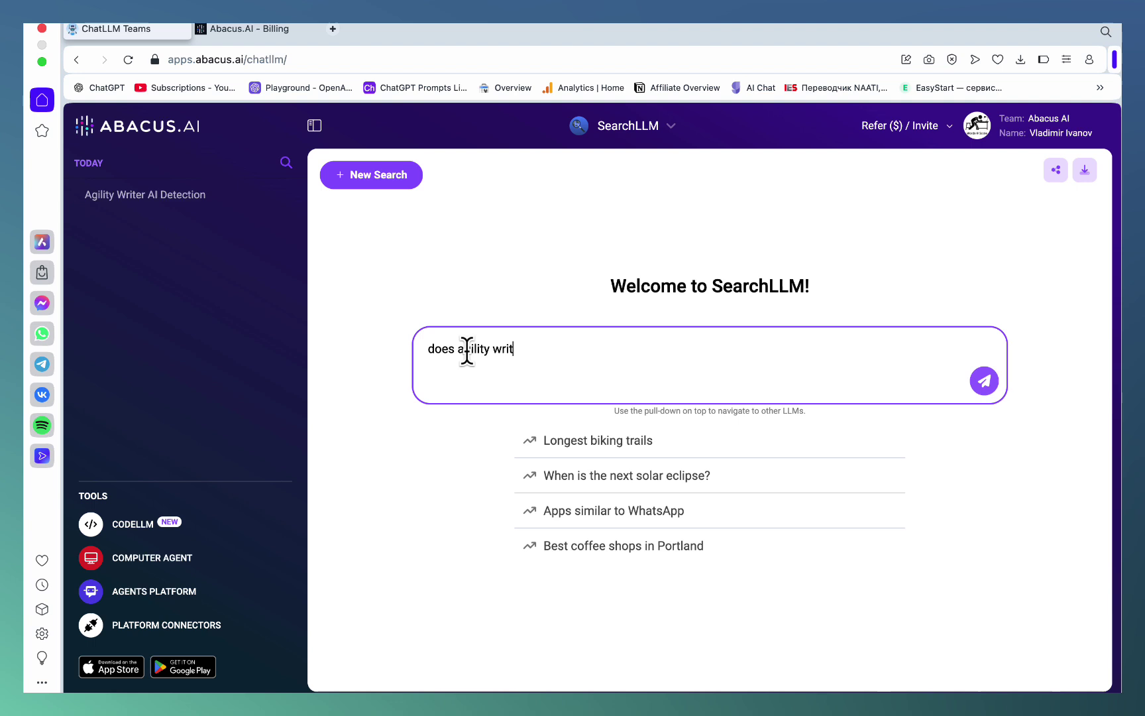
{"action": "type", "text": "er pass ai de"}
{"action": "key", "text": "Return"}
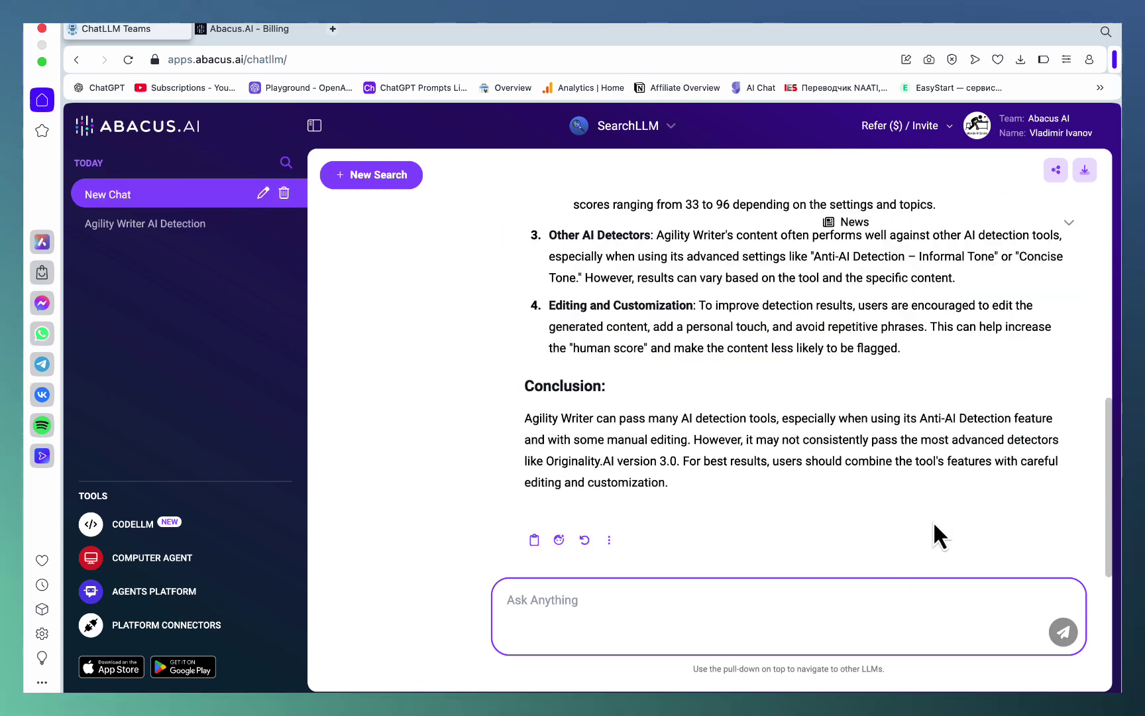
Read through the Agility Writer AI-detection answer, then start a new search chat.
{"action": "scroll", "coordinate": [933, 427], "scroll_direction": "up", "scroll_amount": 10}
{"action": "scroll", "coordinate": [936, 420], "scroll_direction": "up", "scroll_amount": 5}
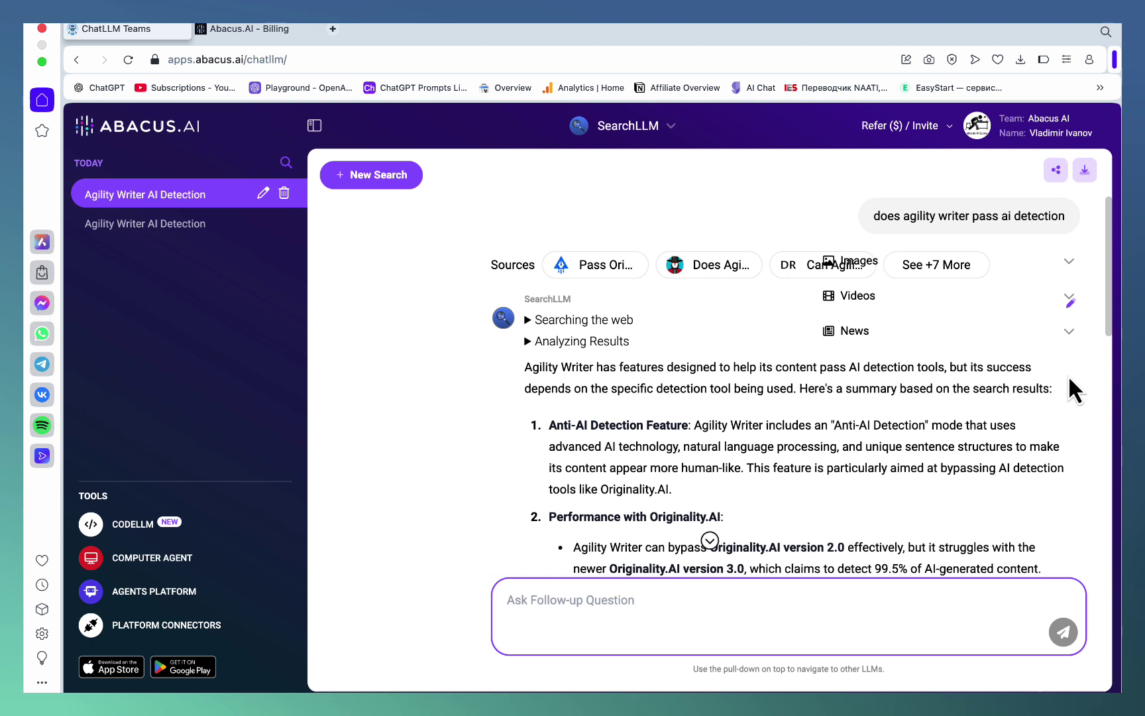
{"action": "scroll", "coordinate": [1084, 489], "scroll_direction": "down", "scroll_amount": 2}
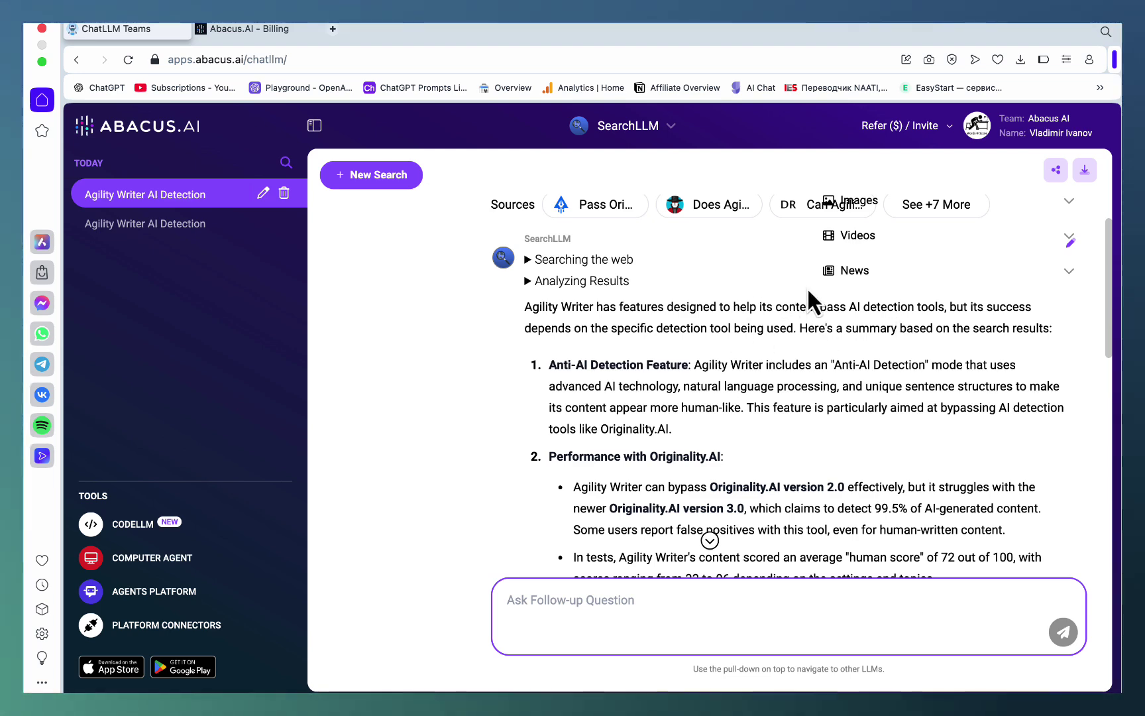
{"action": "scroll", "coordinate": [568, 291], "scroll_direction": "down", "scroll_amount": 3}
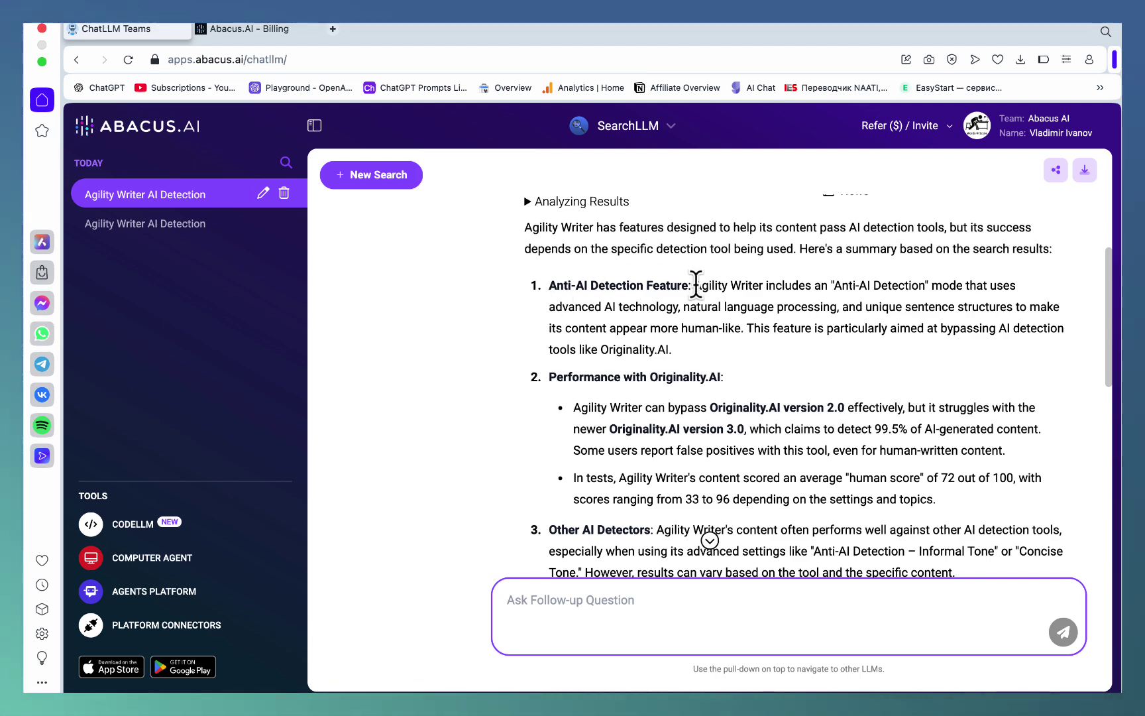
{"action": "scroll", "coordinate": [883, 325], "scroll_direction": "down", "scroll_amount": 3}
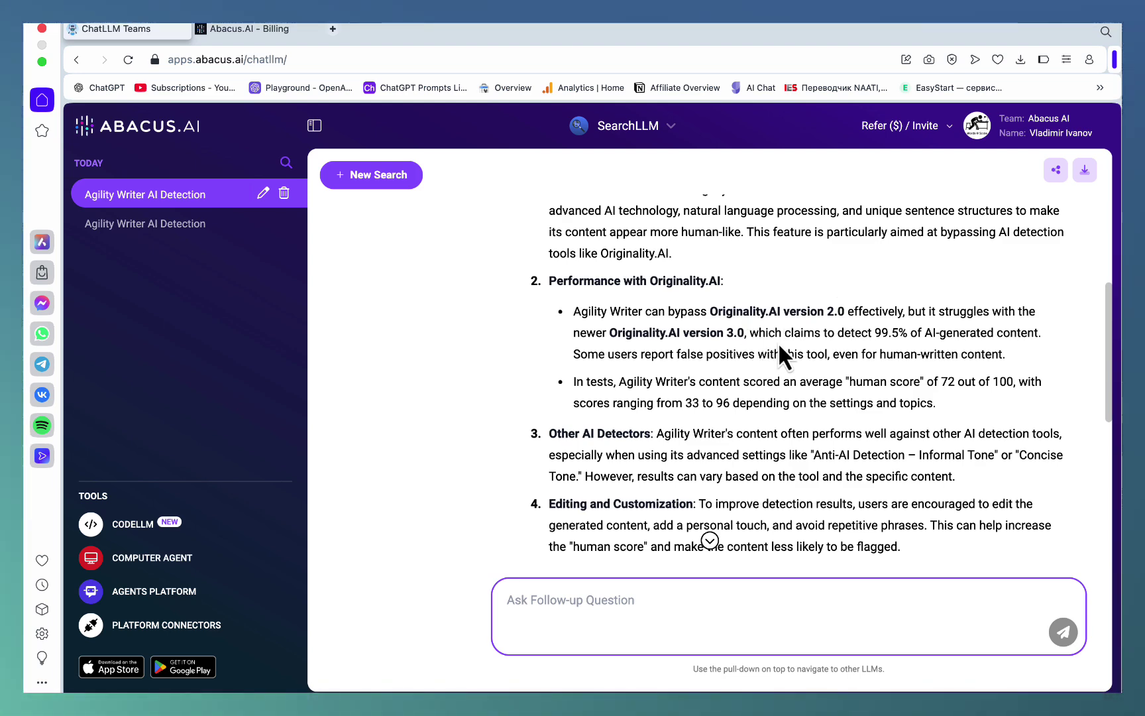
{"action": "scroll", "coordinate": [779, 351], "scroll_direction": "down", "scroll_amount": 2}
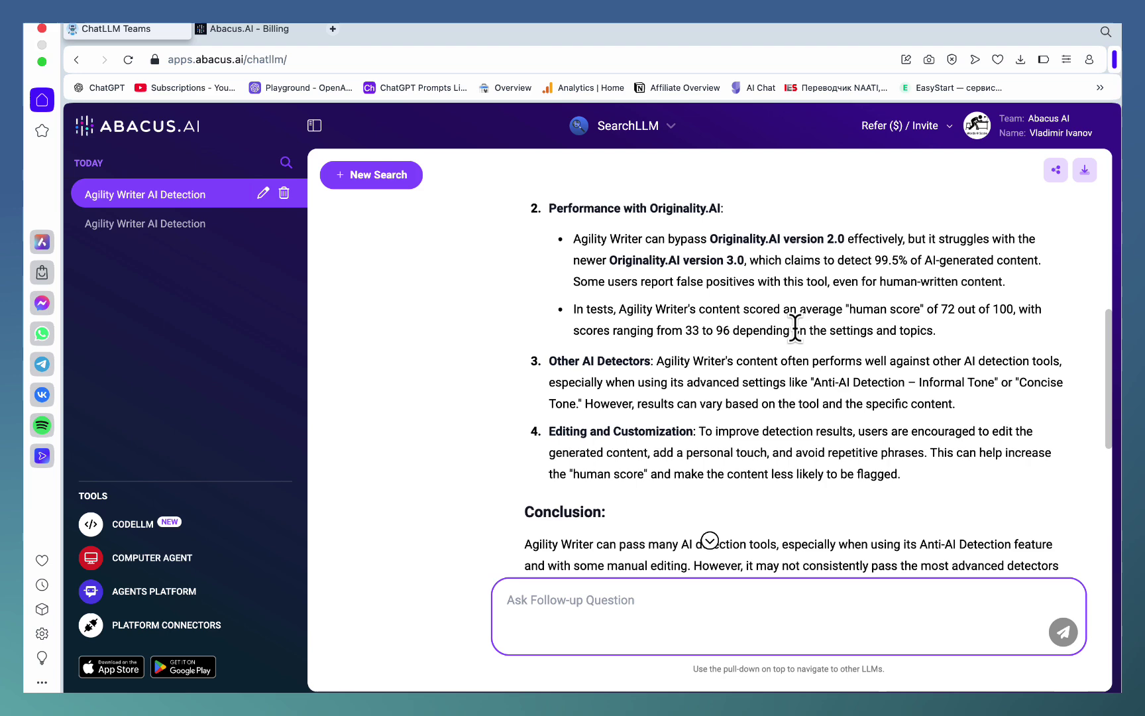
{"action": "scroll", "coordinate": [642, 319], "scroll_direction": "down", "scroll_amount": 8}
{"action": "left_click", "coordinate": [371, 175]}
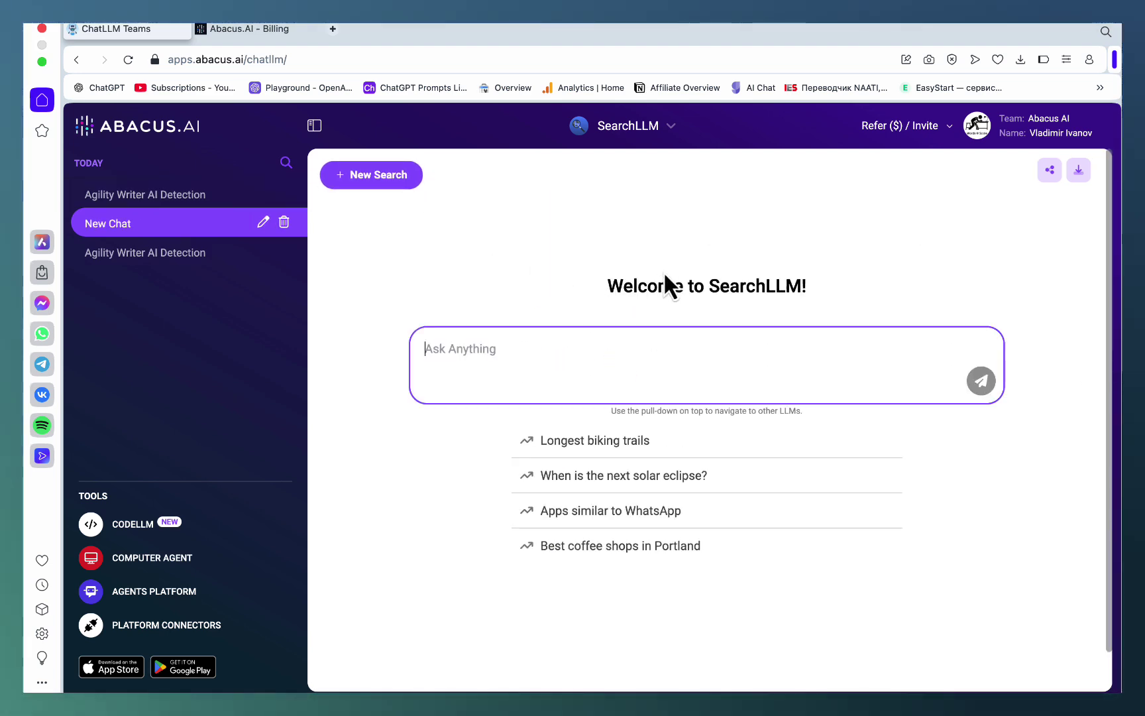
Browse the LLMs list in the bot selector and pick RouteLLM.
{"action": "left_click", "coordinate": [654, 128]}
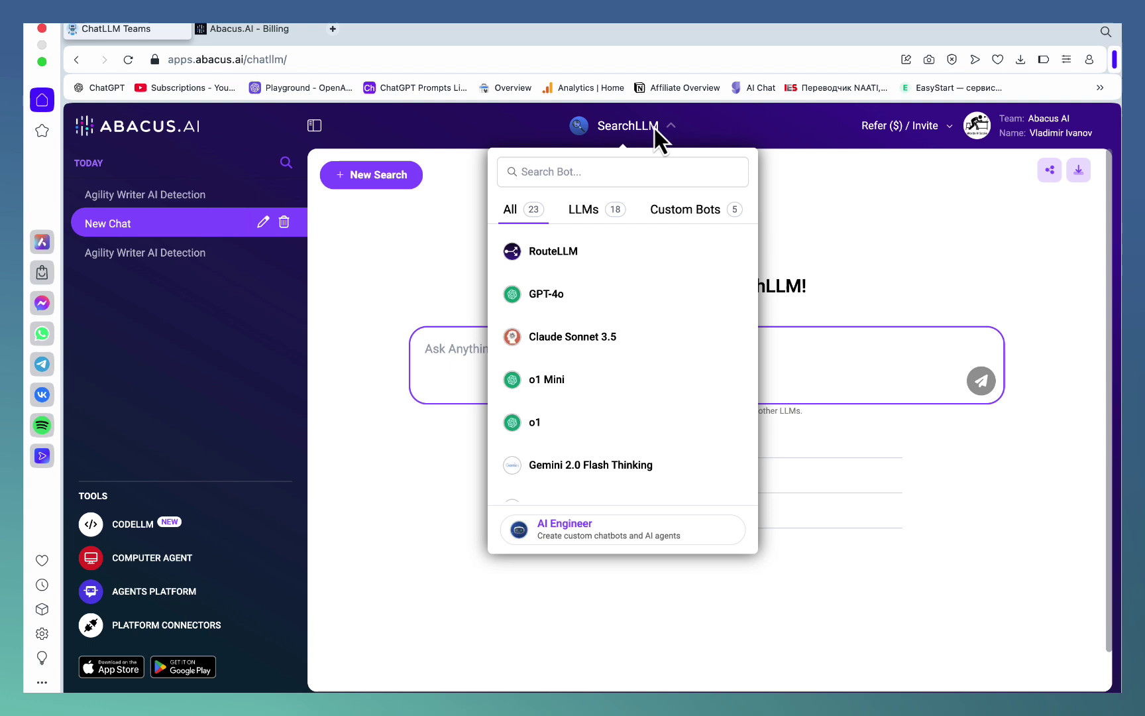
{"action": "left_click", "coordinate": [600, 216]}
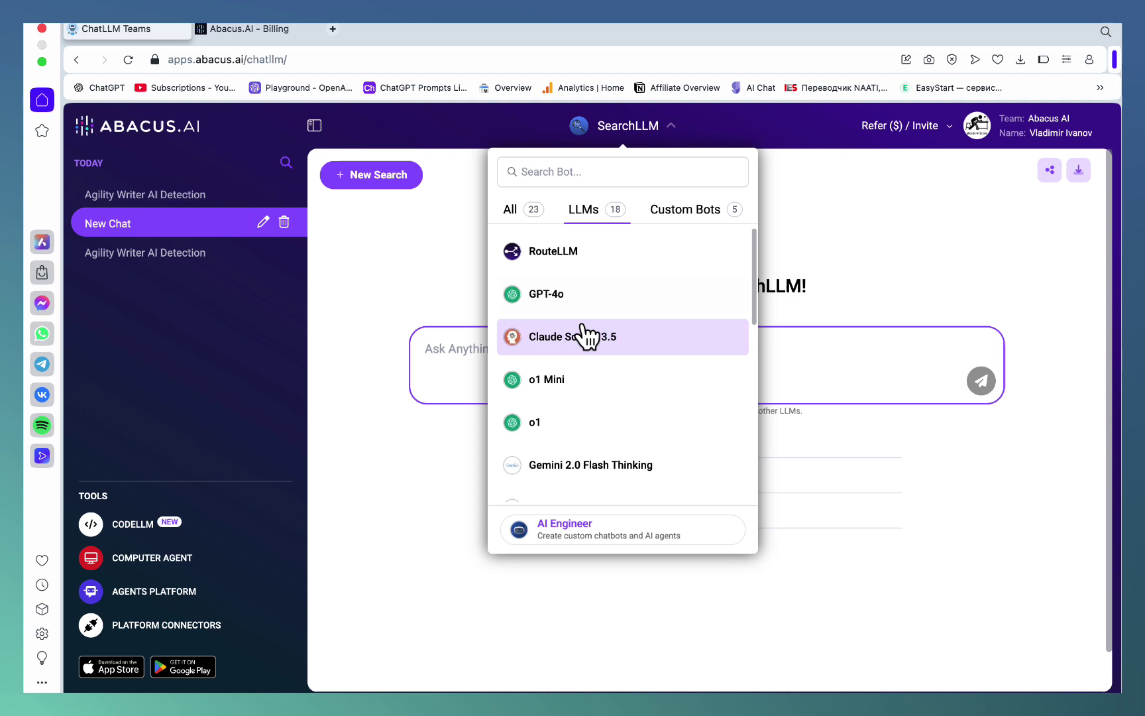
{"action": "scroll", "coordinate": [676, 357], "scroll_direction": "down", "scroll_amount": 2}
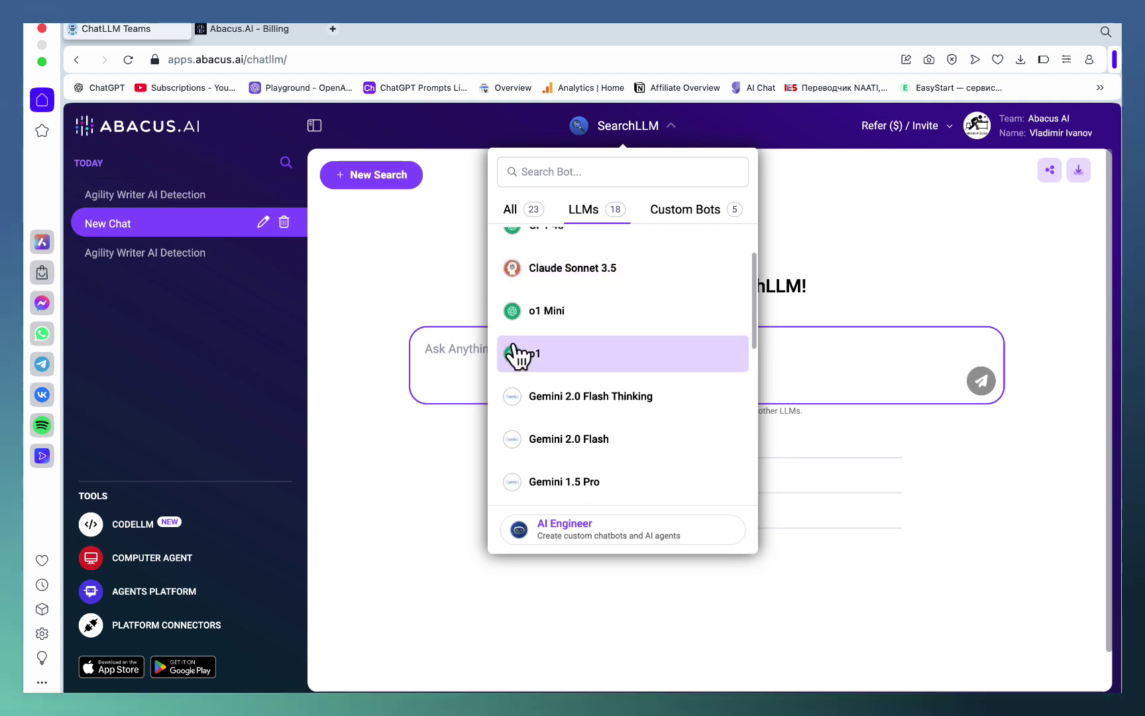
{"action": "scroll", "coordinate": [642, 351], "scroll_direction": "down", "scroll_amount": 2}
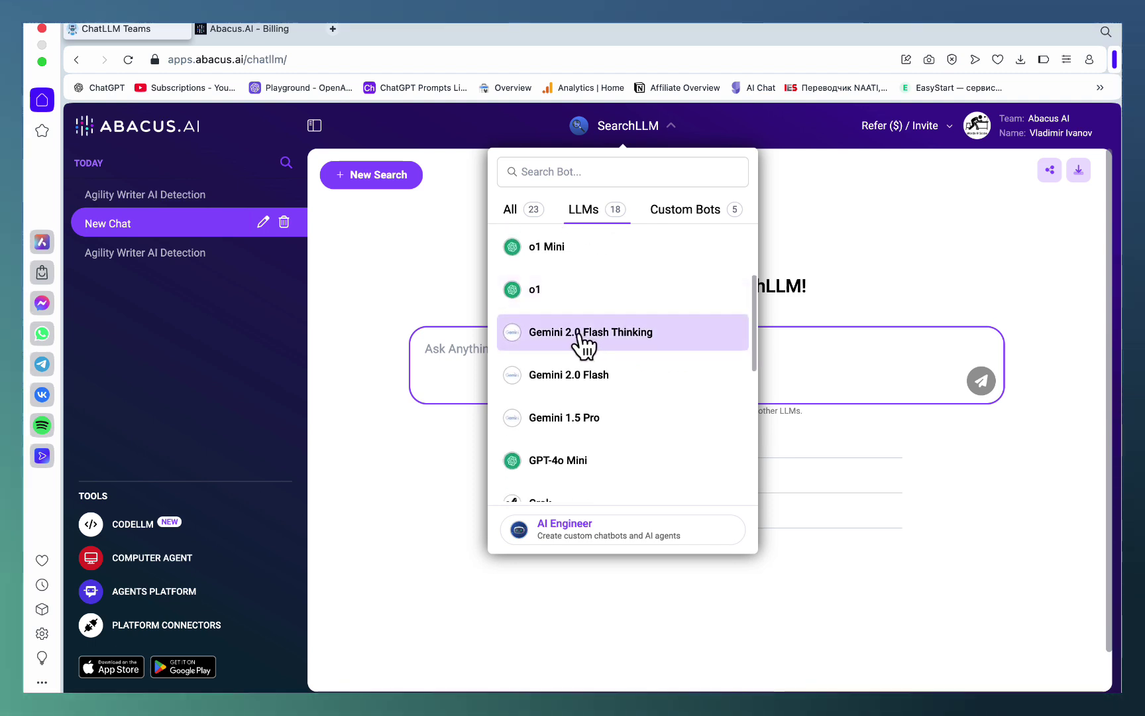
{"action": "scroll", "coordinate": [683, 351], "scroll_direction": "down", "scroll_amount": 8}
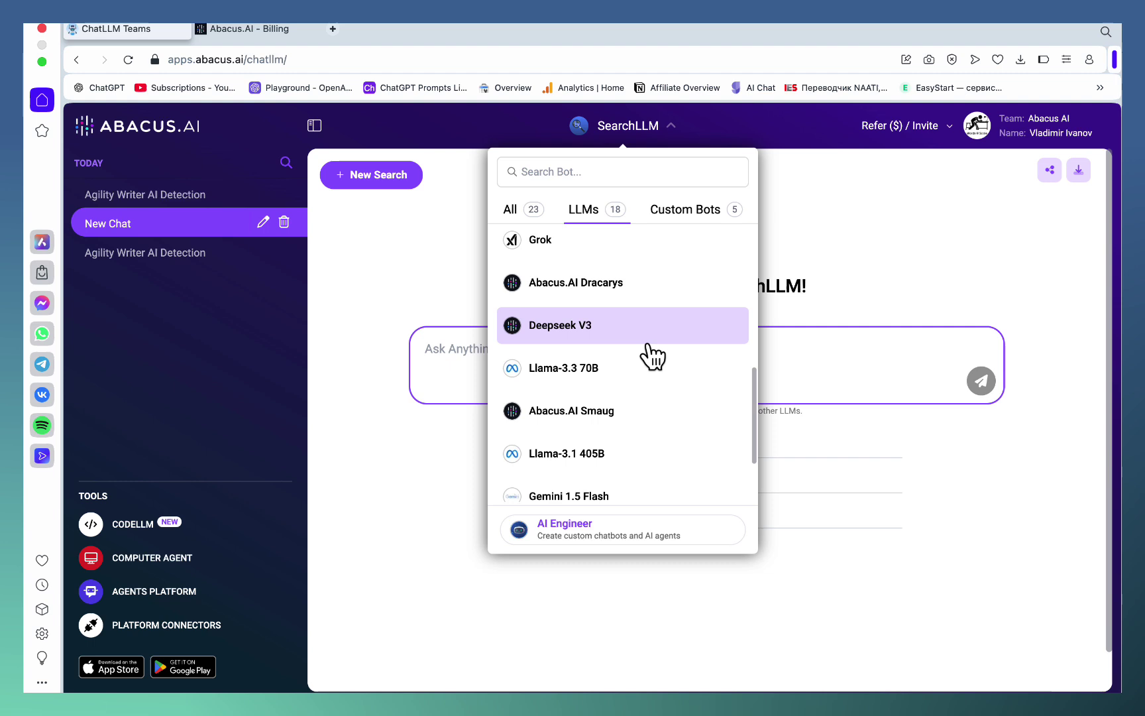
{"action": "scroll", "coordinate": [690, 365], "scroll_direction": "down", "scroll_amount": 2}
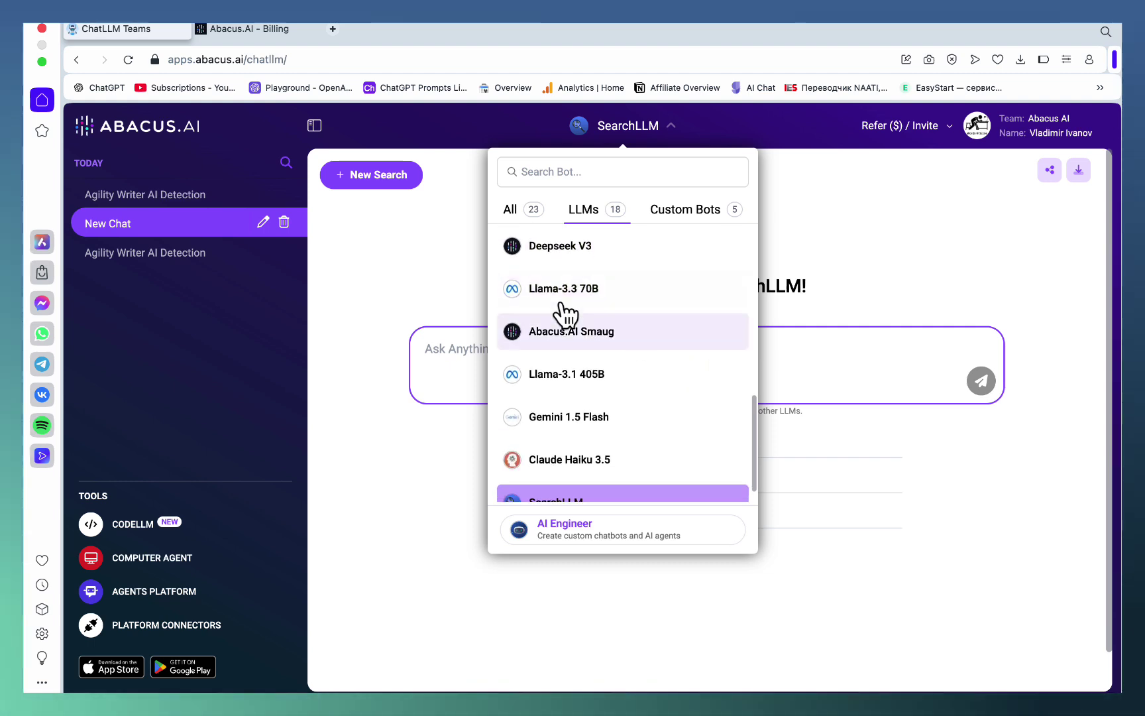
{"action": "scroll", "coordinate": [652, 312], "scroll_direction": "up", "scroll_amount": 10}
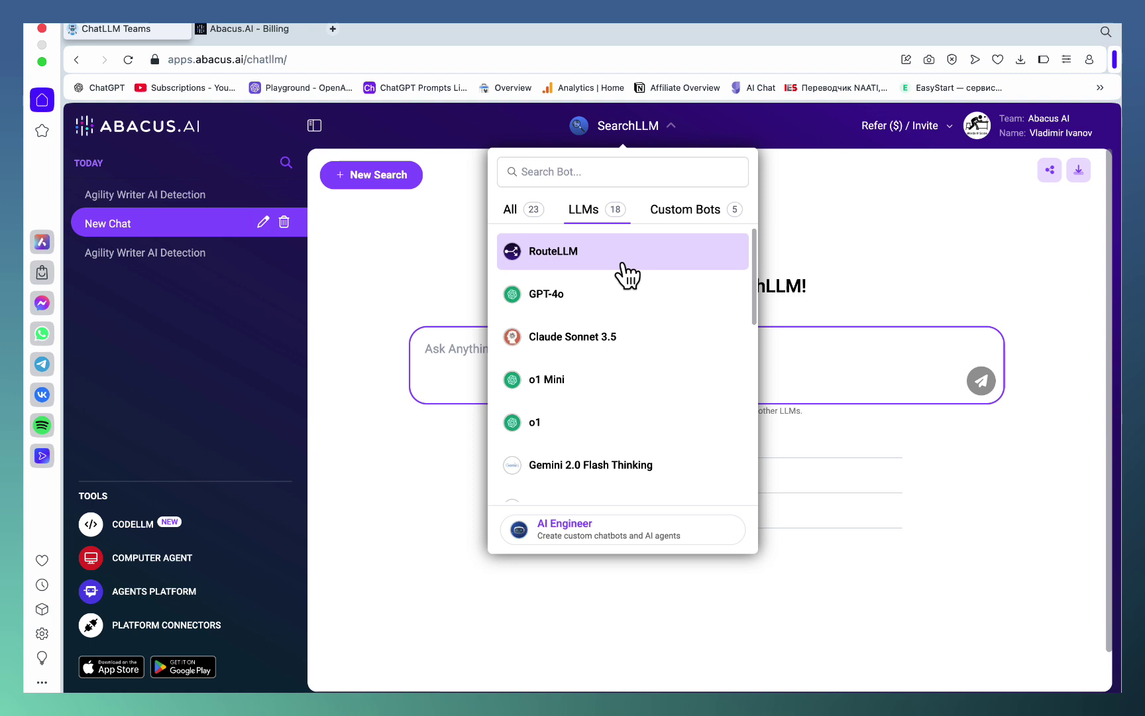
{"action": "scroll", "coordinate": [566, 329], "scroll_direction": "down", "scroll_amount": 15}
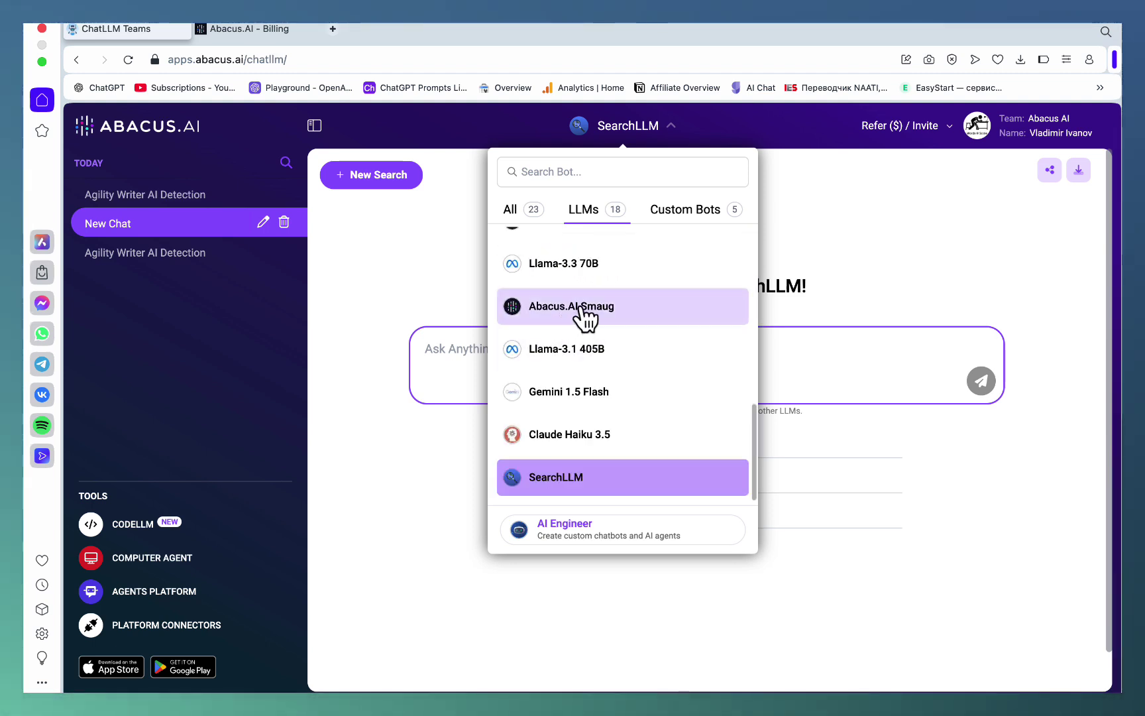
{"action": "scroll", "coordinate": [585, 320], "scroll_direction": "up", "scroll_amount": 15}
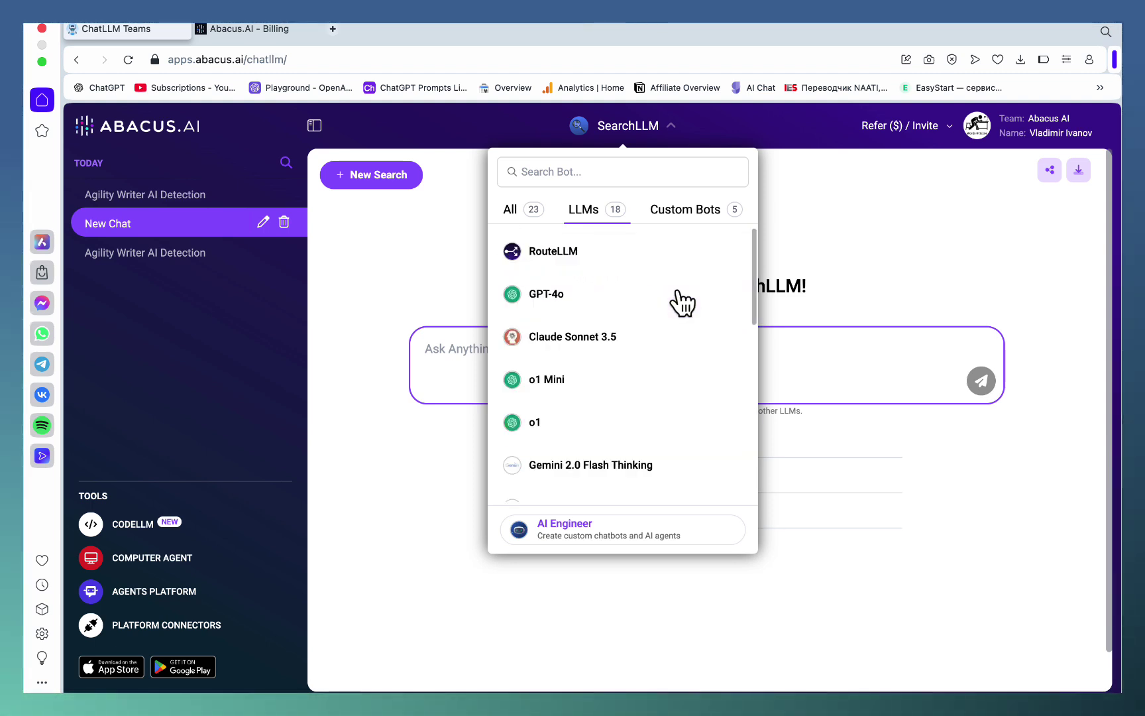
{"action": "left_click", "coordinate": [543, 262]}
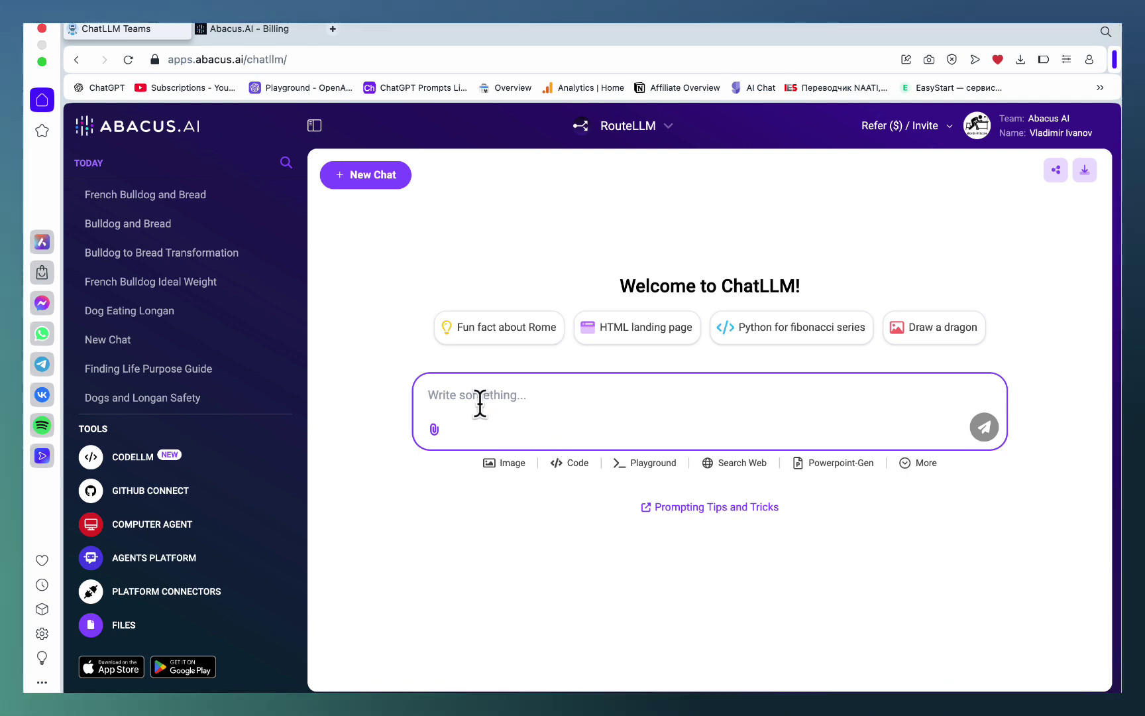
Paste and send the prepared 2000-word longan article request.
{"action": "type", "text": "write me a 2000-word artcile on can dogs eat longan"}
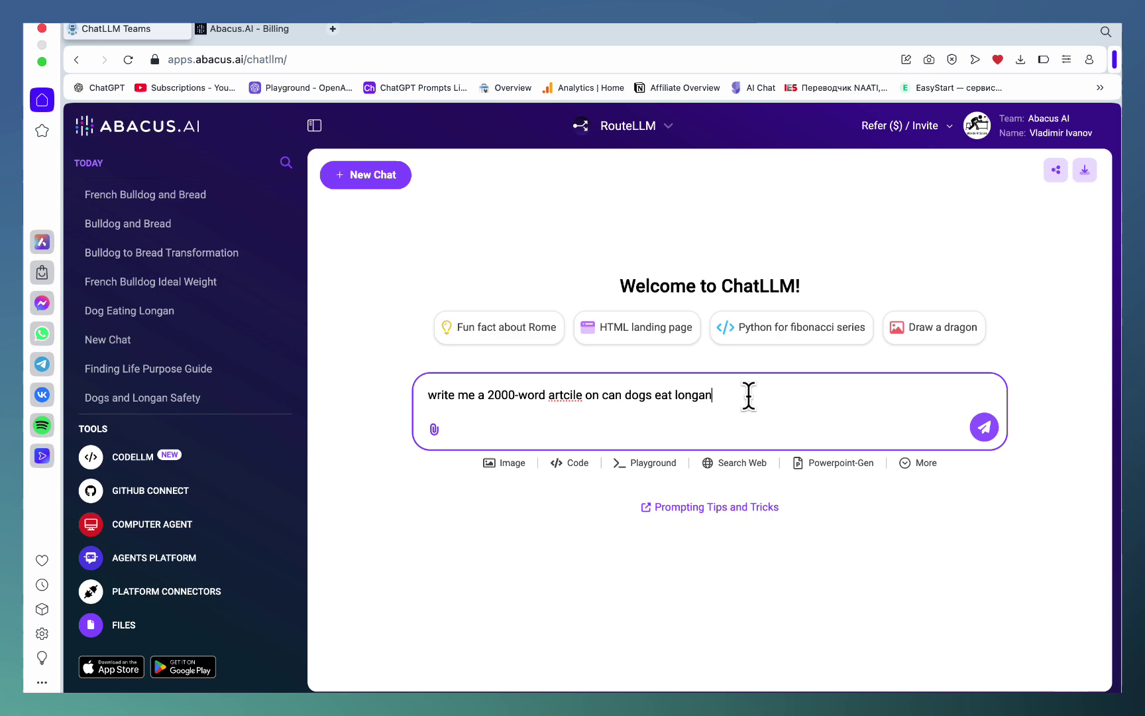
{"action": "left_click", "coordinate": [984, 427]}
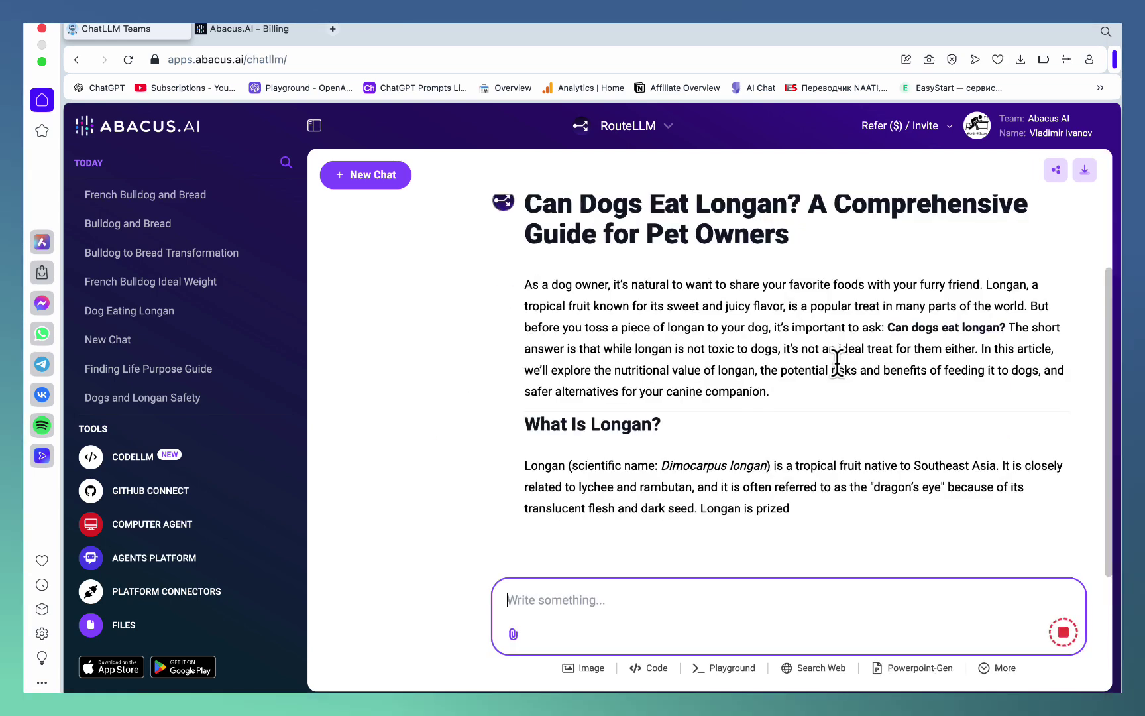
{"action": "scroll", "coordinate": [847, 414], "scroll_direction": "up", "scroll_amount": 5}
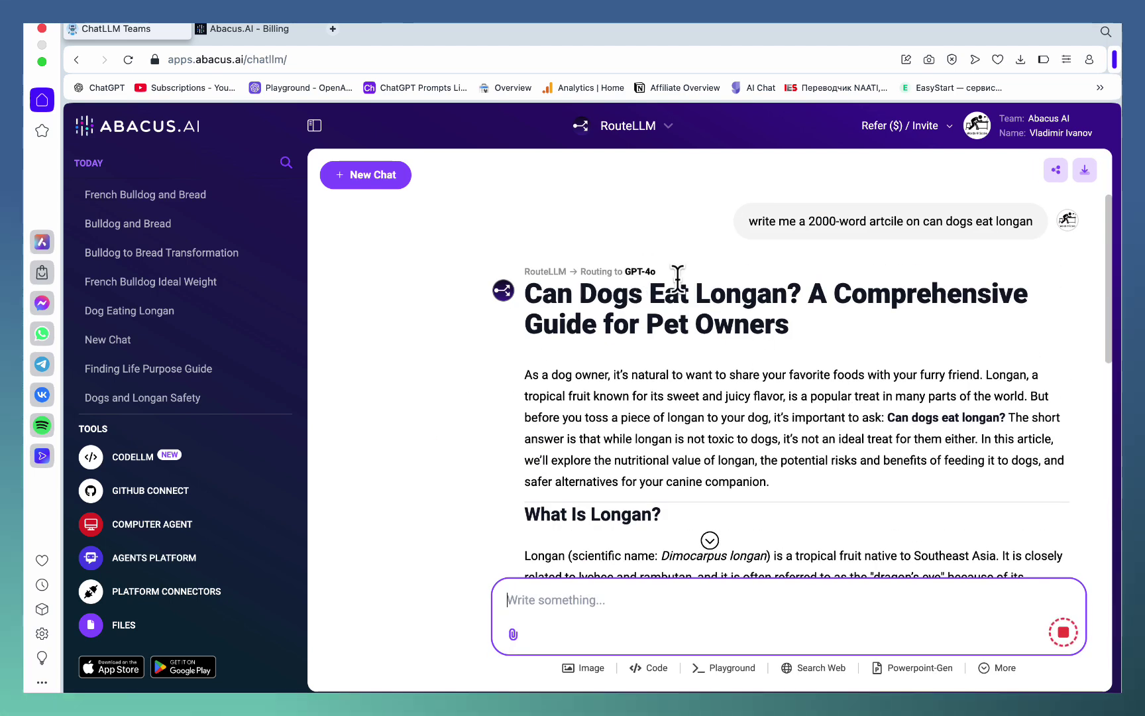
Scroll through the generated longan article, then start a new empty chat.
{"action": "scroll", "coordinate": [696, 325], "scroll_direction": "down", "scroll_amount": 5}
{"action": "scroll", "coordinate": [713, 355], "scroll_direction": "down", "scroll_amount": 15}
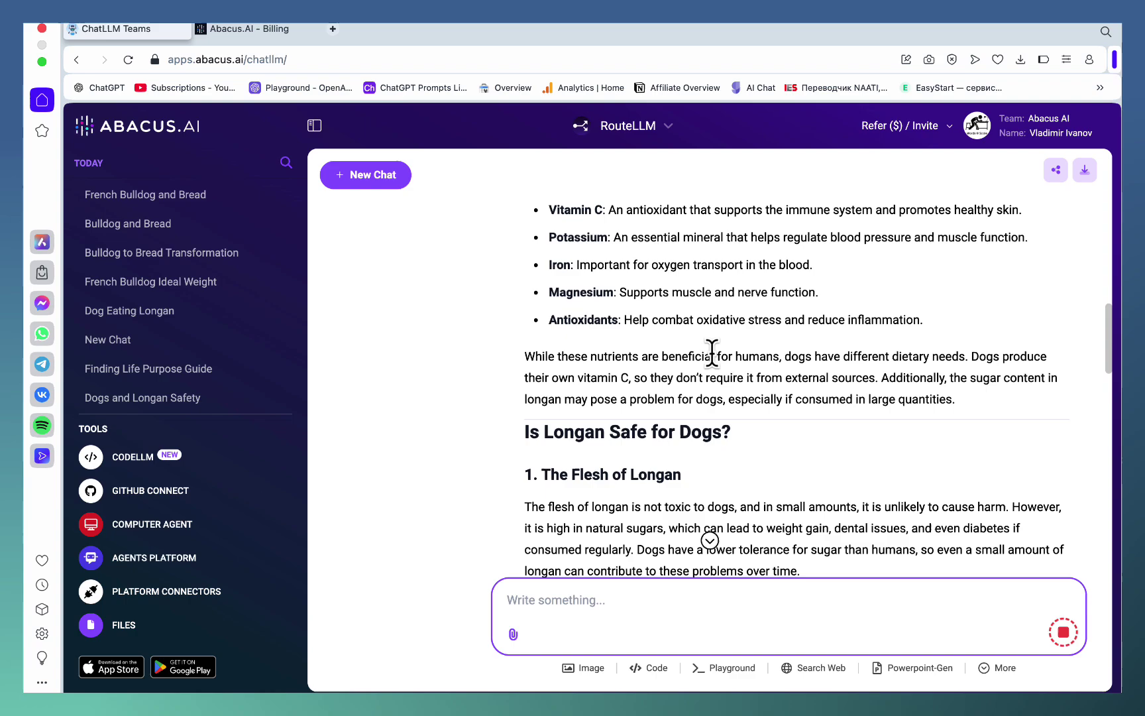
{"action": "scroll", "coordinate": [712, 355], "scroll_direction": "down", "scroll_amount": 10}
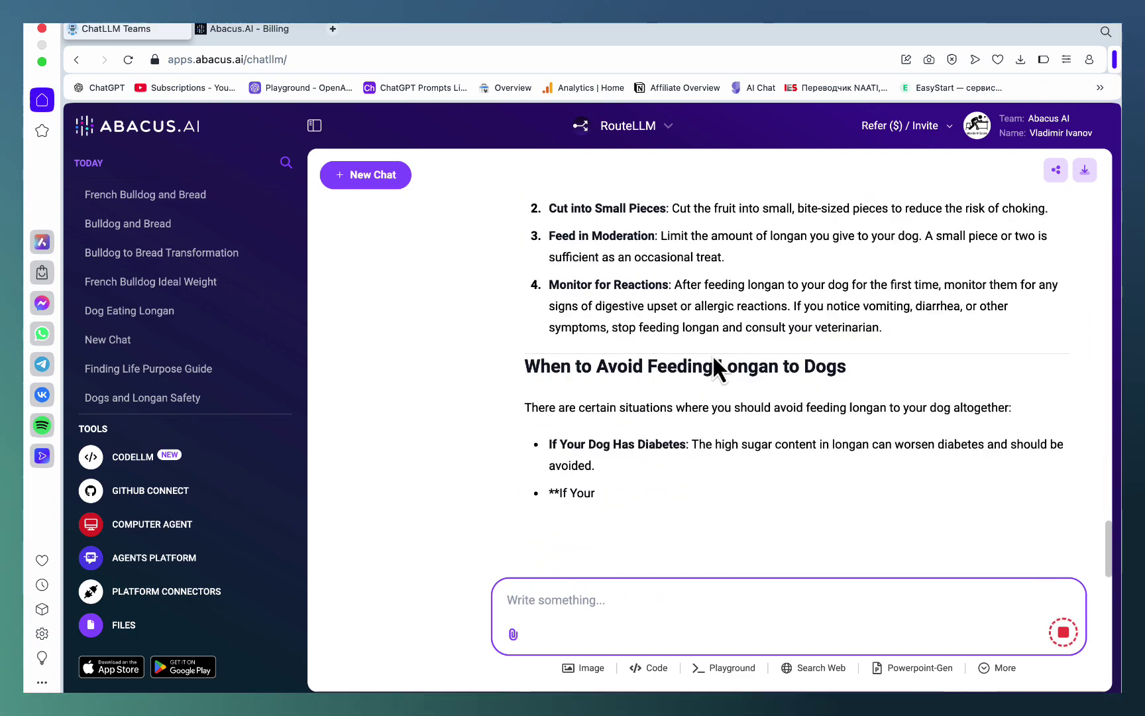
{"action": "scroll", "coordinate": [737, 440], "scroll_direction": "up", "scroll_amount": 20}
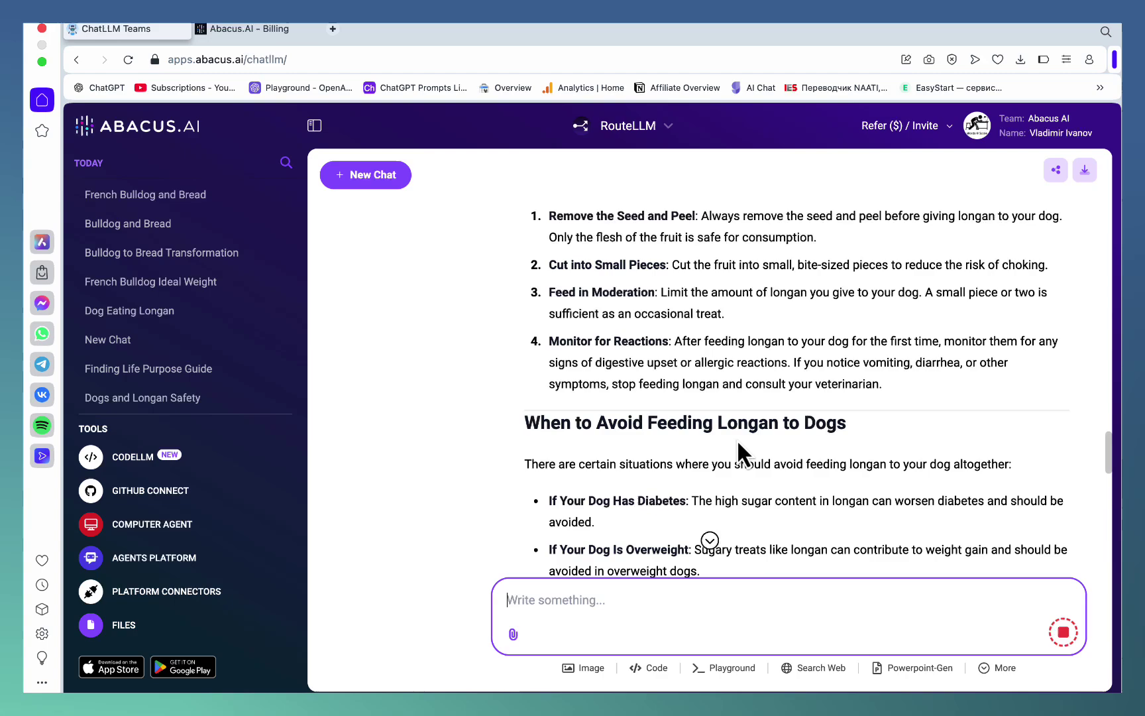
{"action": "scroll", "coordinate": [737, 439], "scroll_direction": "up", "scroll_amount": 5}
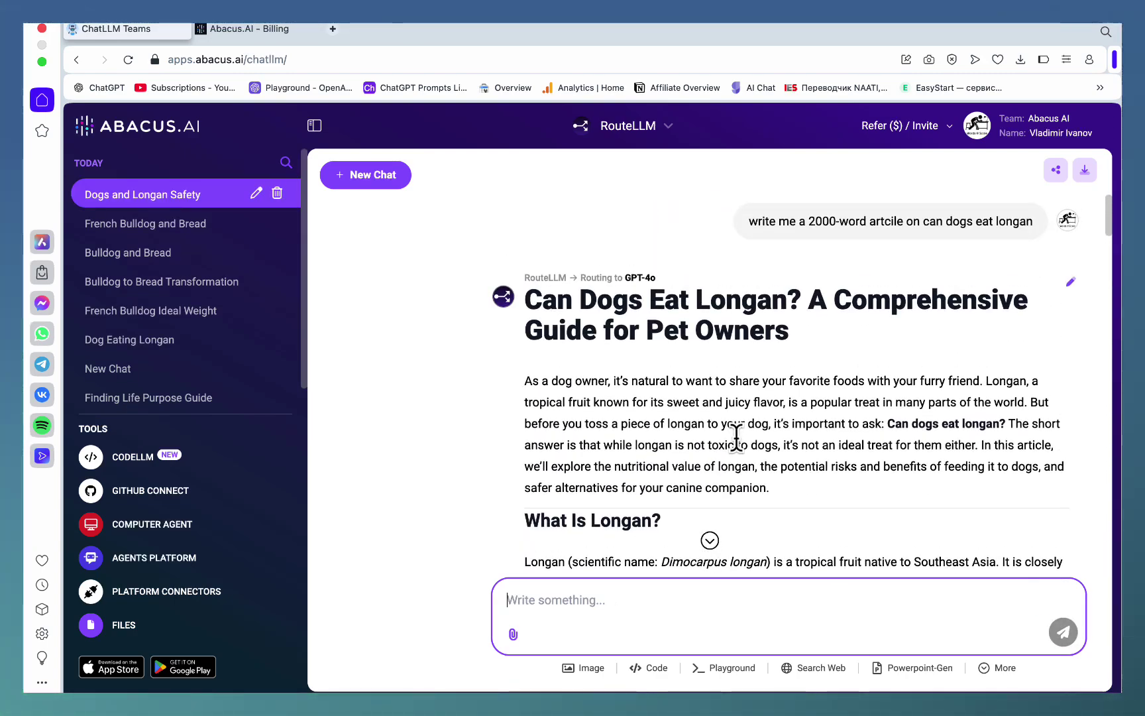
{"action": "left_click", "coordinate": [366, 174]}
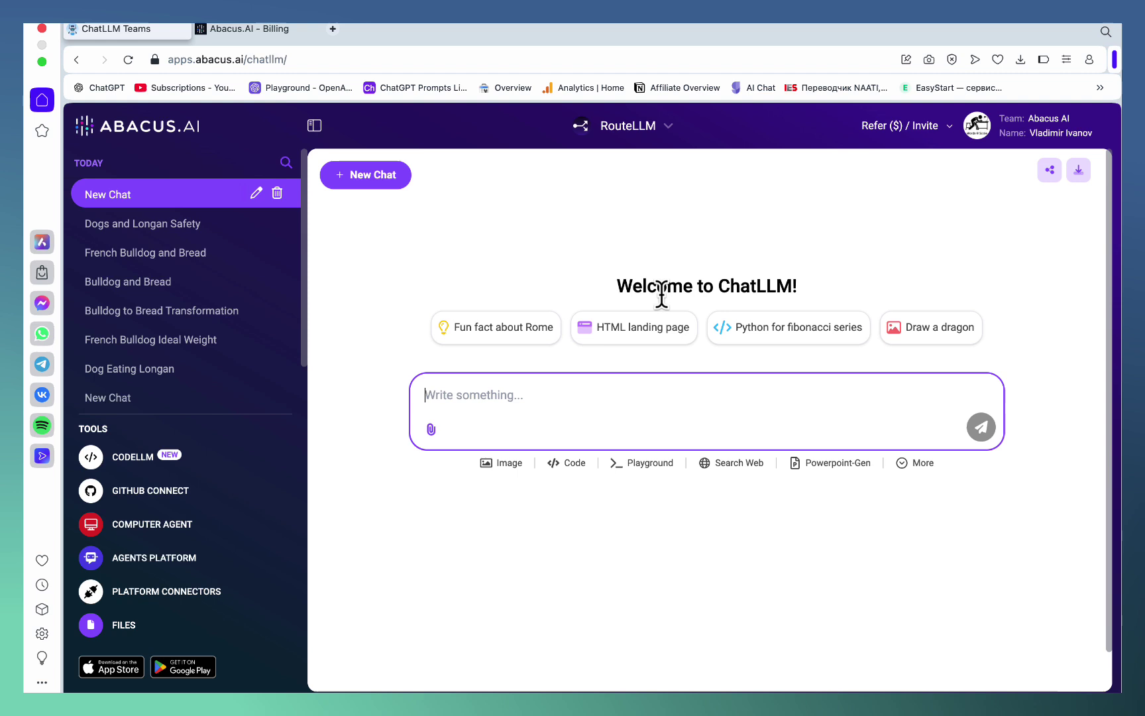
Open image generation and choose Ideogram as the image model.
{"action": "left_click", "coordinate": [509, 463]}
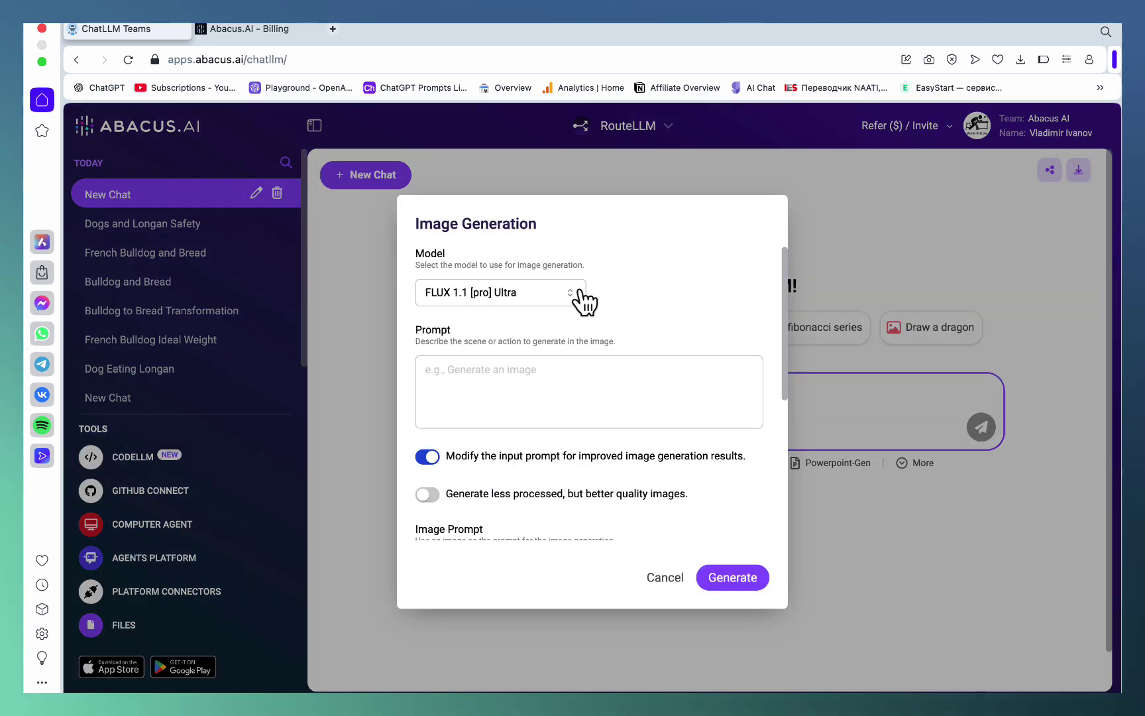
{"action": "left_click", "coordinate": [576, 300]}
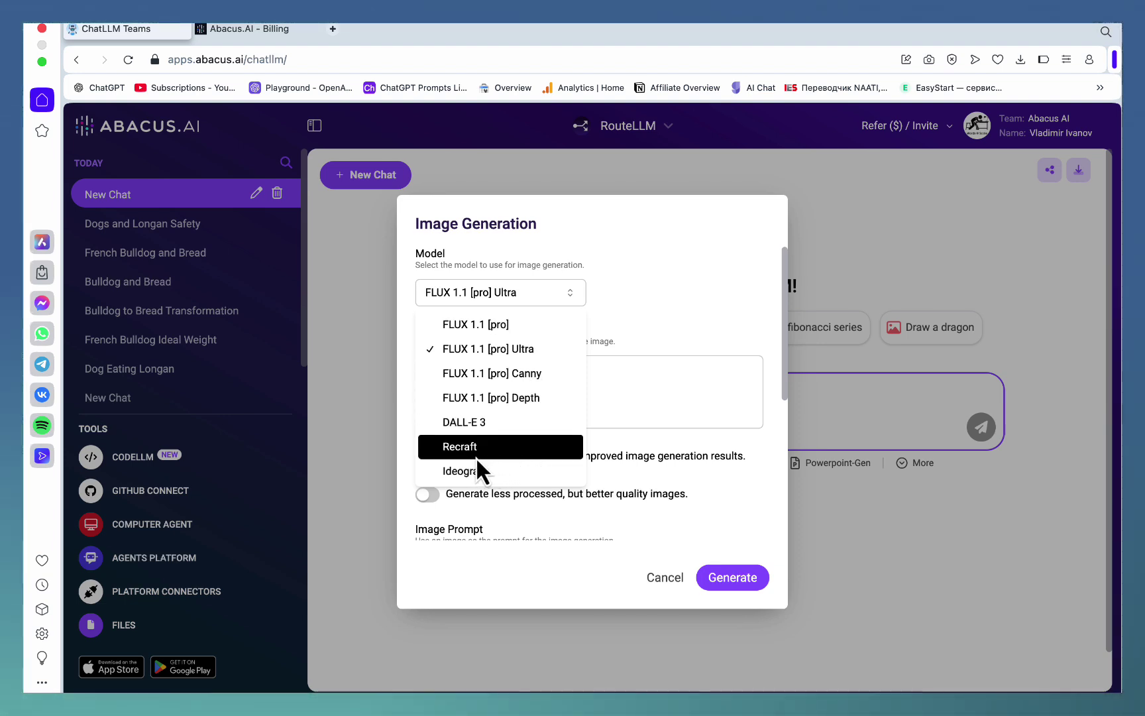
{"action": "left_click", "coordinate": [479, 476]}
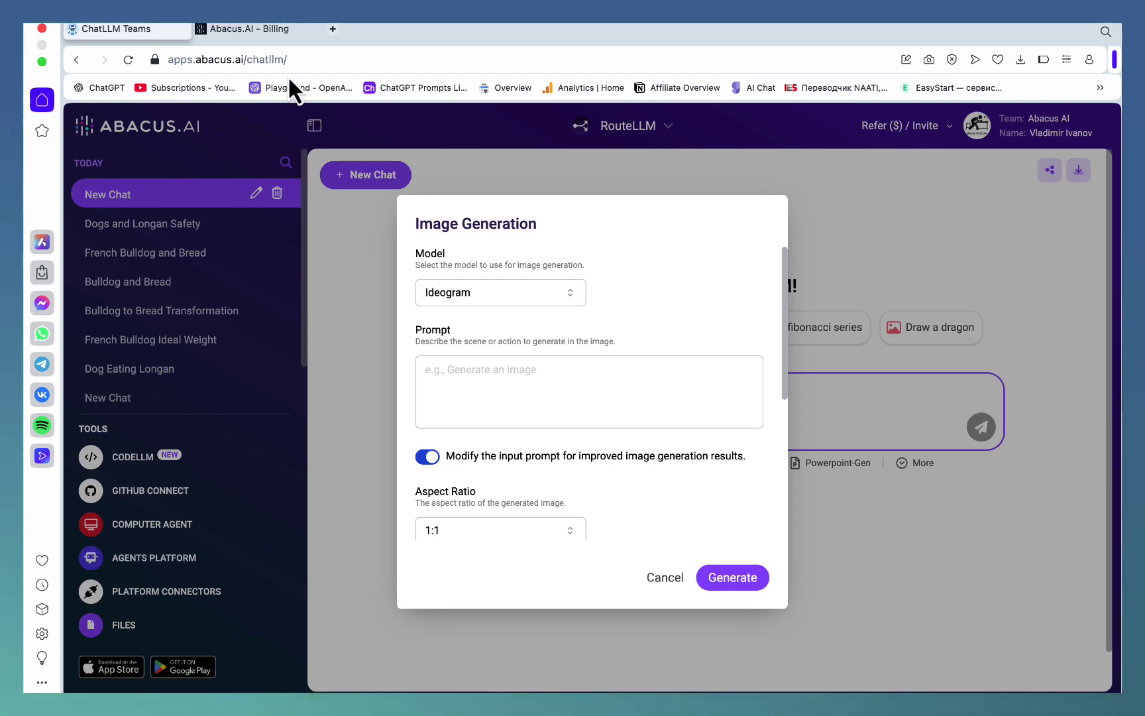
In a new tab, view Perplexity's Image Generation Model list for comparison.
{"action": "left_click", "coordinate": [333, 29]}
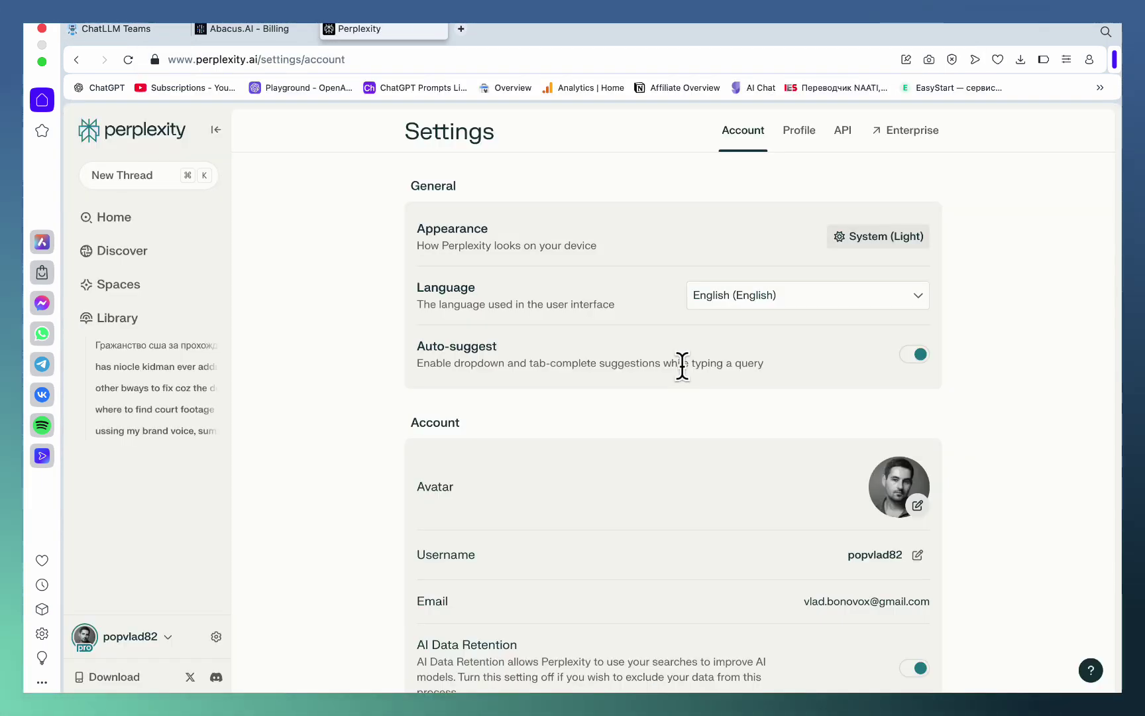
{"action": "scroll", "coordinate": [683, 371], "scroll_direction": "down", "scroll_amount": 5}
{"action": "scroll", "coordinate": [683, 367], "scroll_direction": "down", "scroll_amount": 1}
{"action": "left_click", "coordinate": [899, 466]}
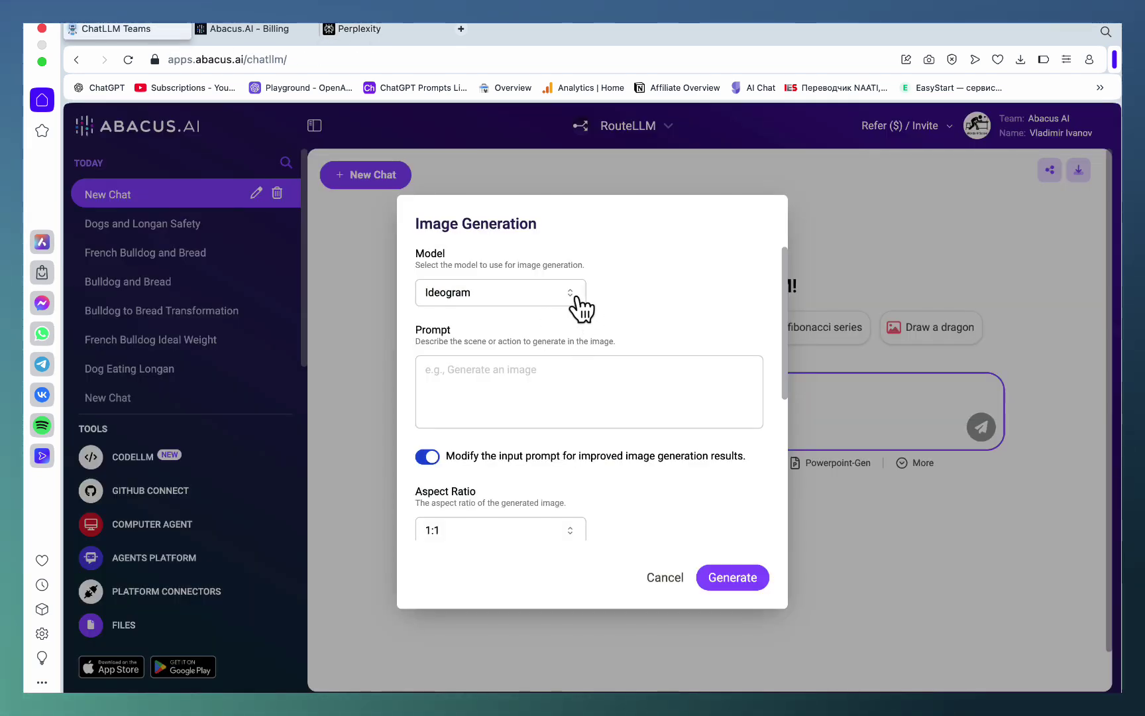
Keep Ideogram as the model and set the aspect ratio to 9:16.
{"action": "left_click", "coordinate": [576, 296]}
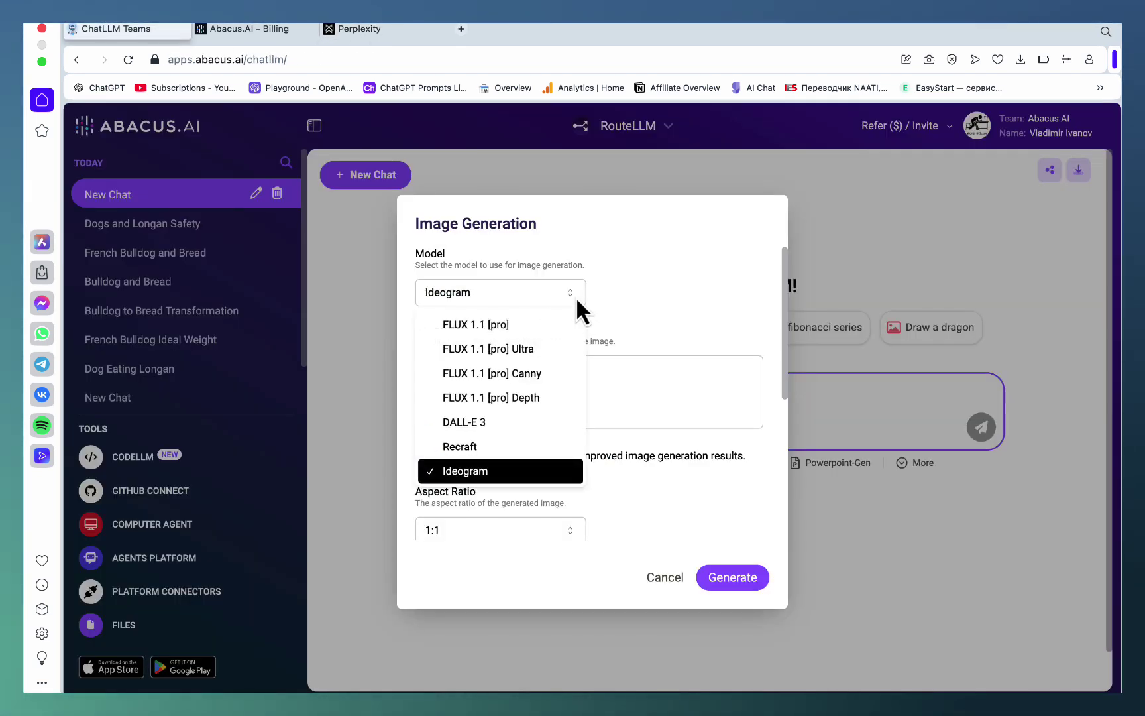
{"action": "left_click", "coordinate": [670, 393]}
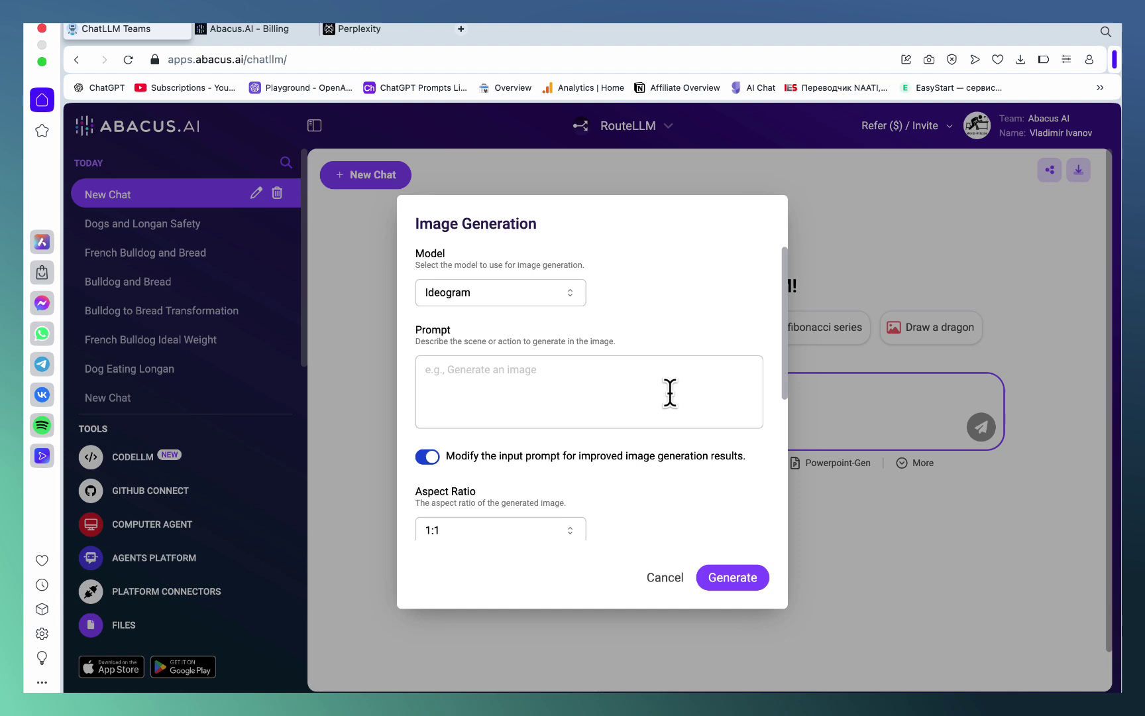
{"action": "left_click", "coordinate": [572, 531]}
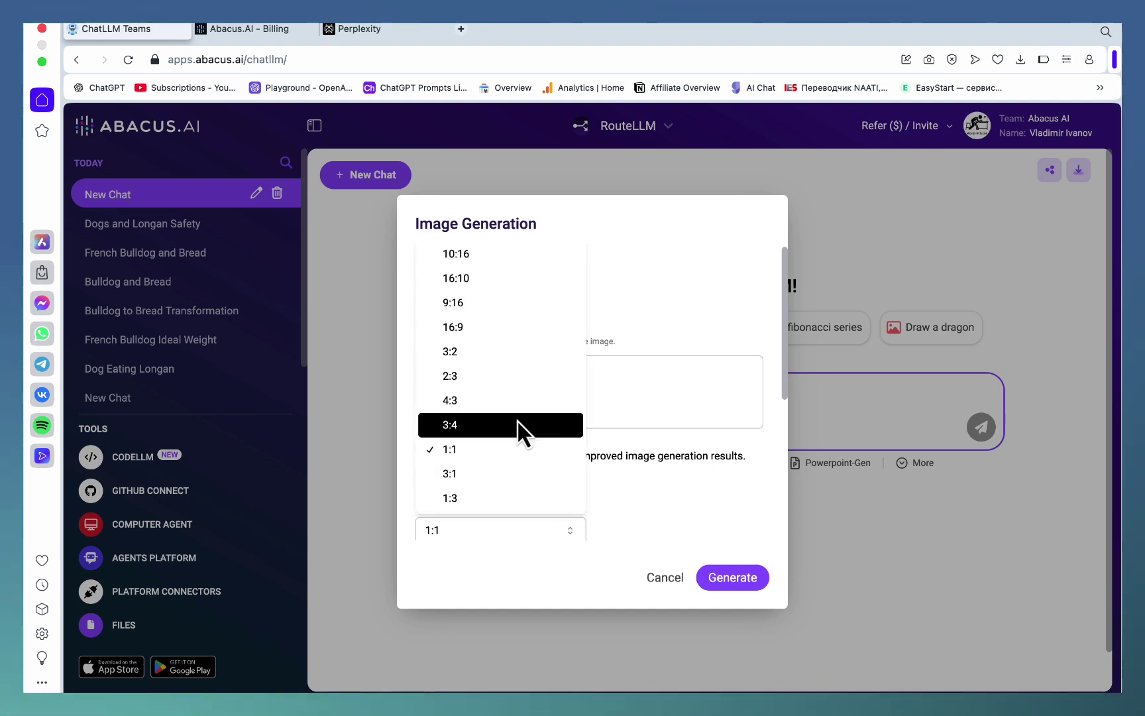
{"action": "left_click", "coordinate": [496, 305]}
Write the prompt 'an engaging infographics on ideal french bull…' about ideal bulldog weight.
{"action": "left_click", "coordinate": [473, 371]}
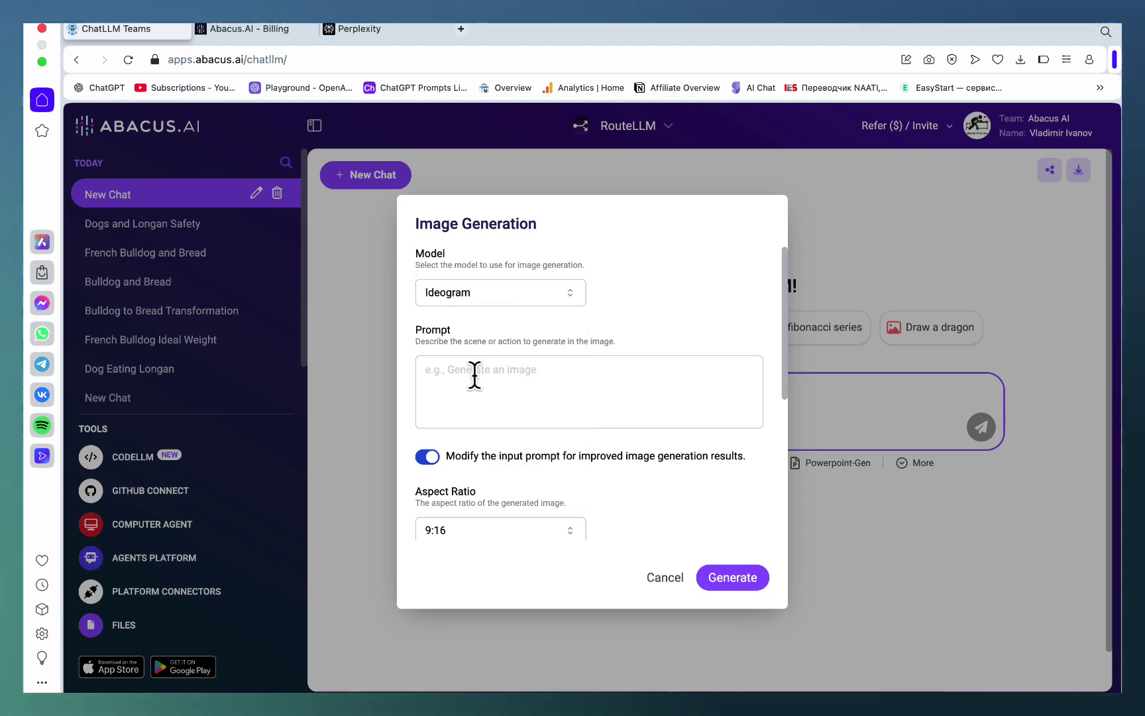
{"action": "type", "text": "an engaging infograpg"}
{"action": "key", "text": "BackSpace"}
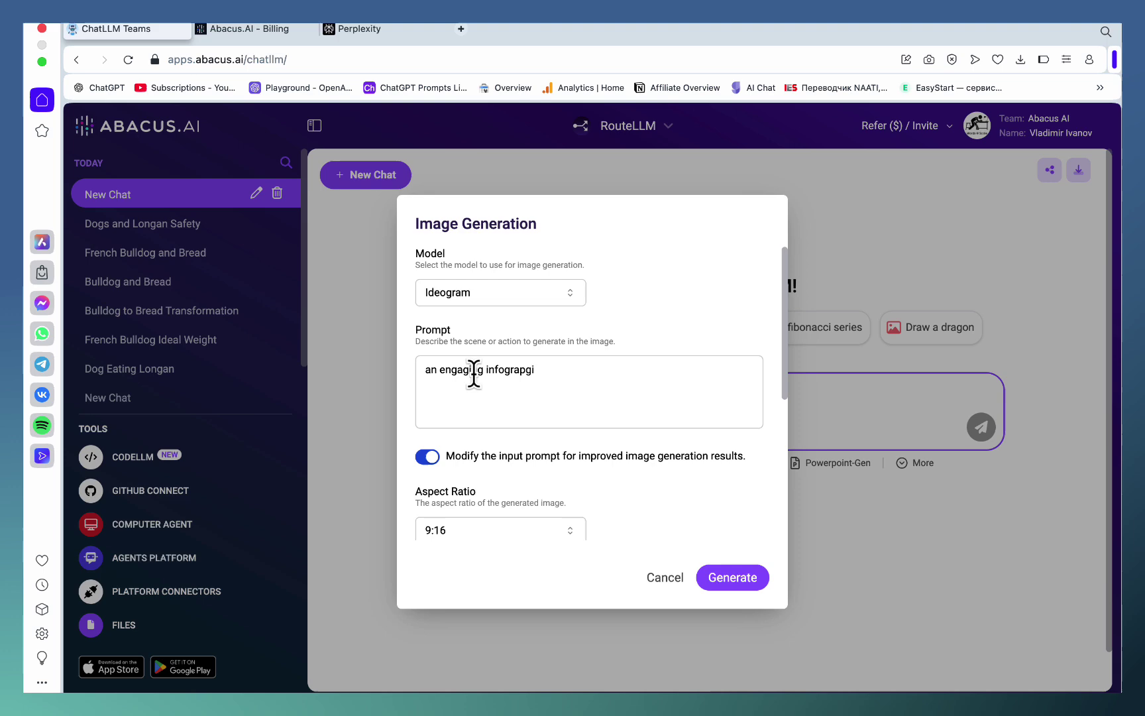
{"action": "type", "text": "hics on ideal french bull"}
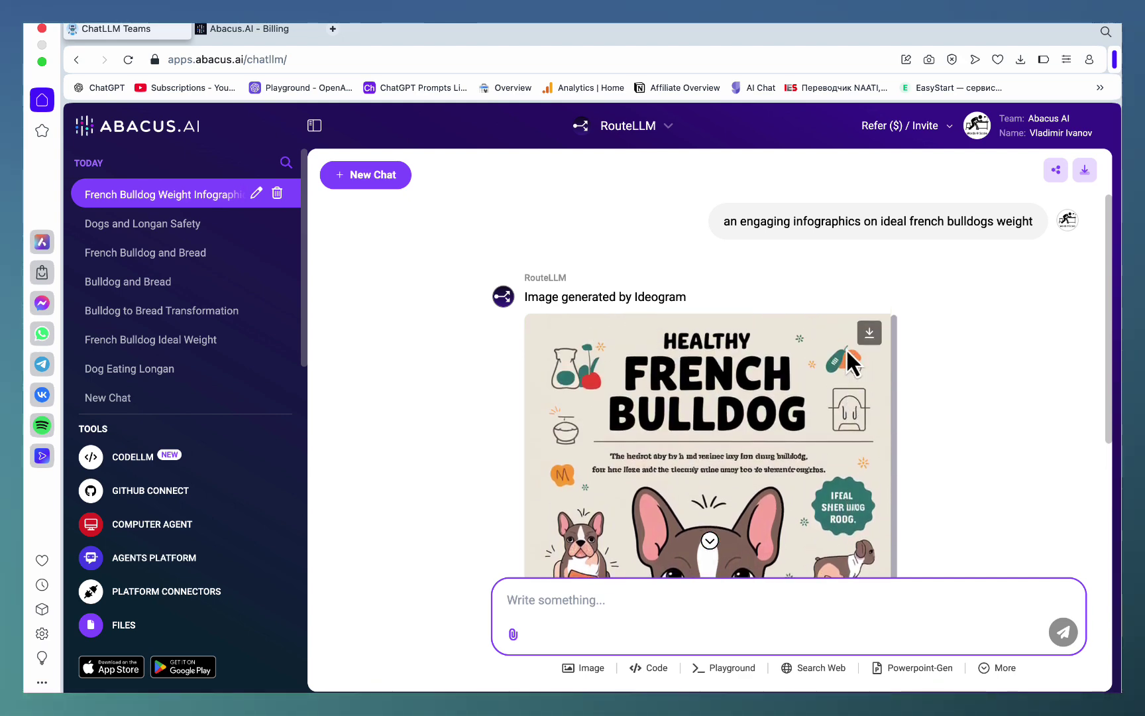
View the bulldog infographic at full size, then start a new chat with Super+Shift+O.
{"action": "scroll", "coordinate": [855, 381], "scroll_direction": "down", "scroll_amount": 3}
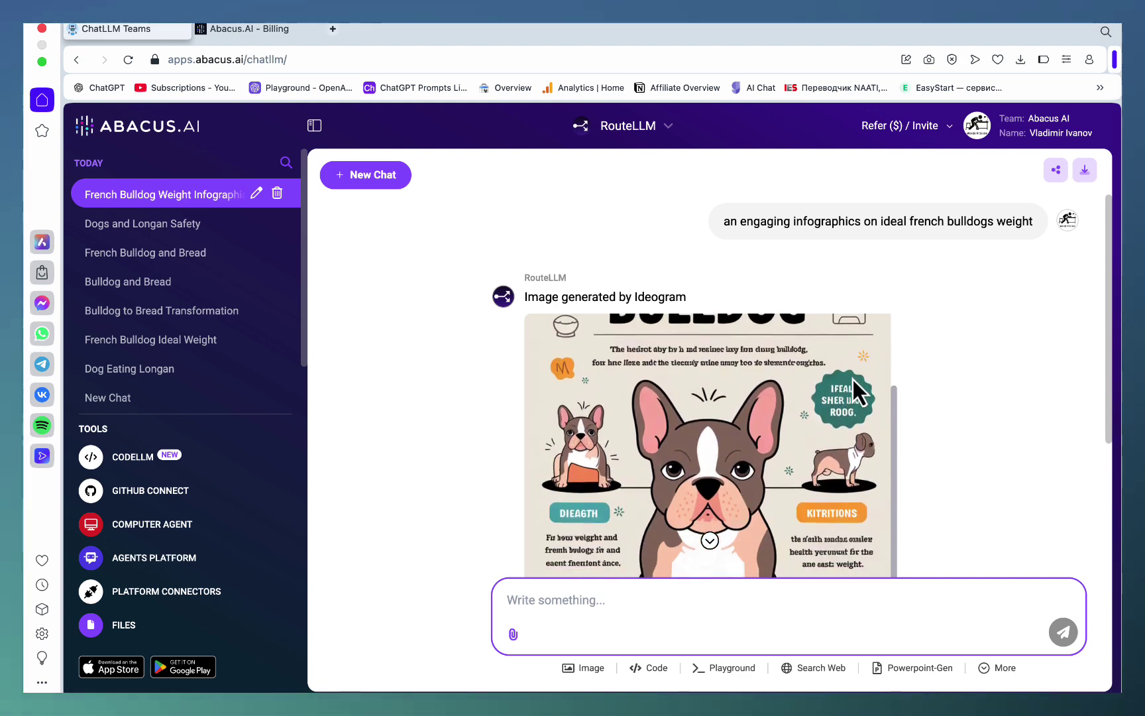
{"action": "left_click", "coordinate": [854, 382]}
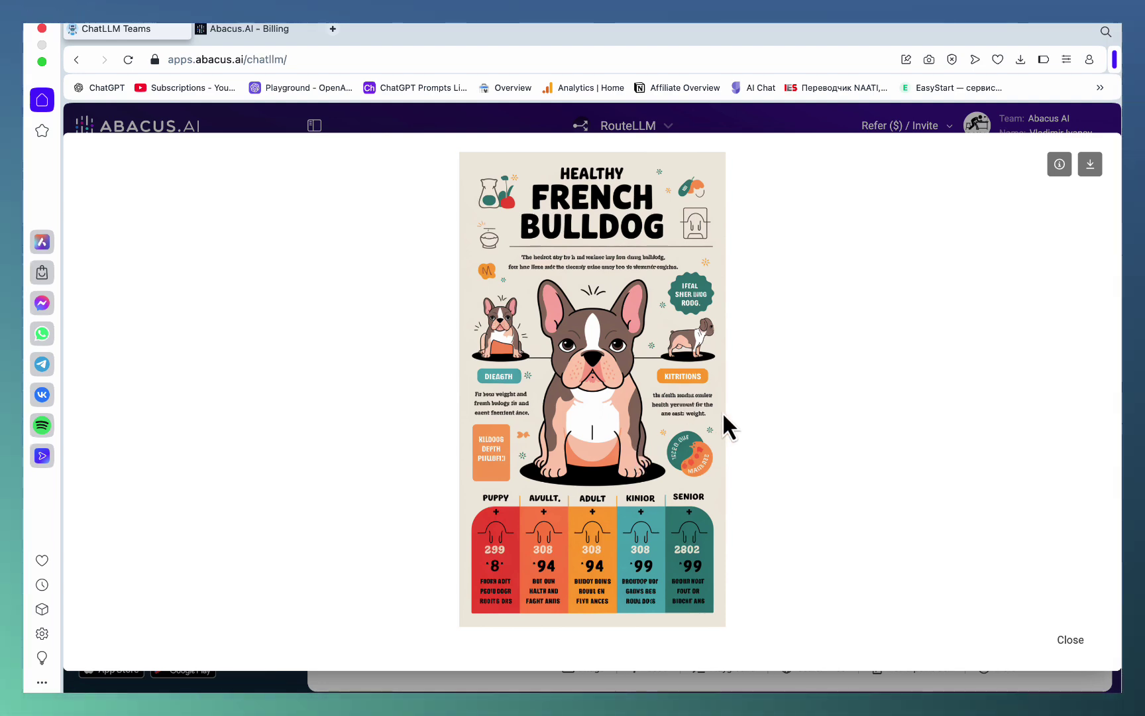
{"action": "left_click", "coordinate": [1069, 640]}
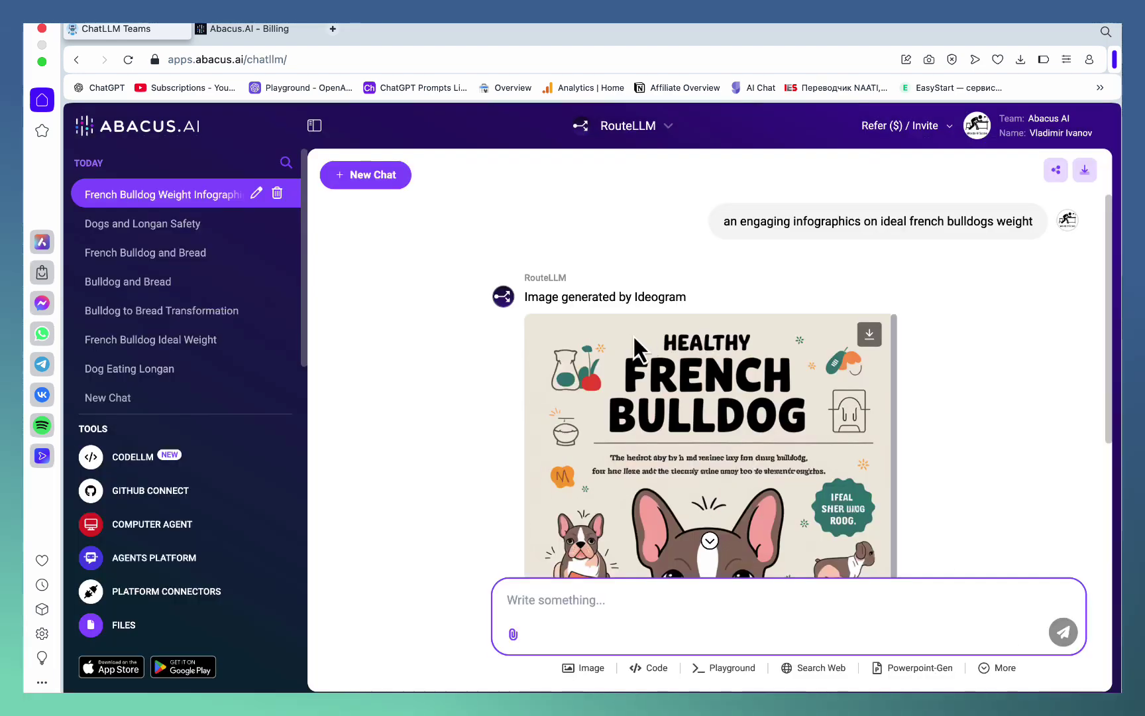
{"action": "scroll", "coordinate": [696, 371], "scroll_direction": "down", "scroll_amount": 6}
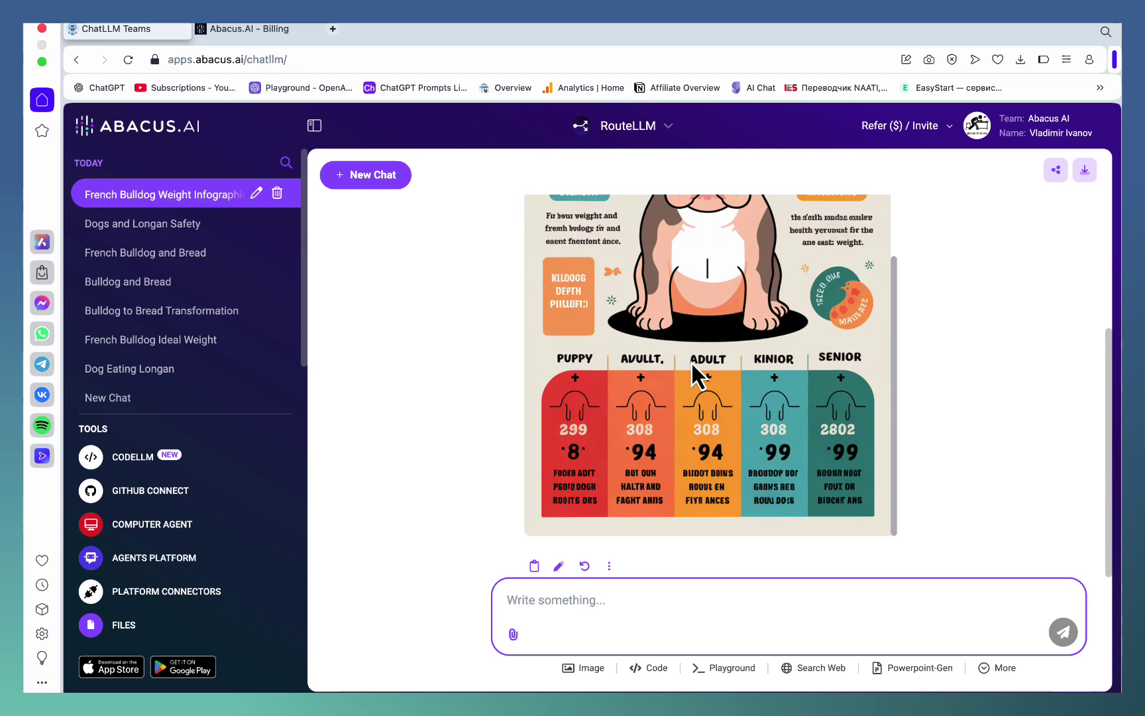
{"action": "scroll", "coordinate": [692, 361], "scroll_direction": "up", "scroll_amount": 3}
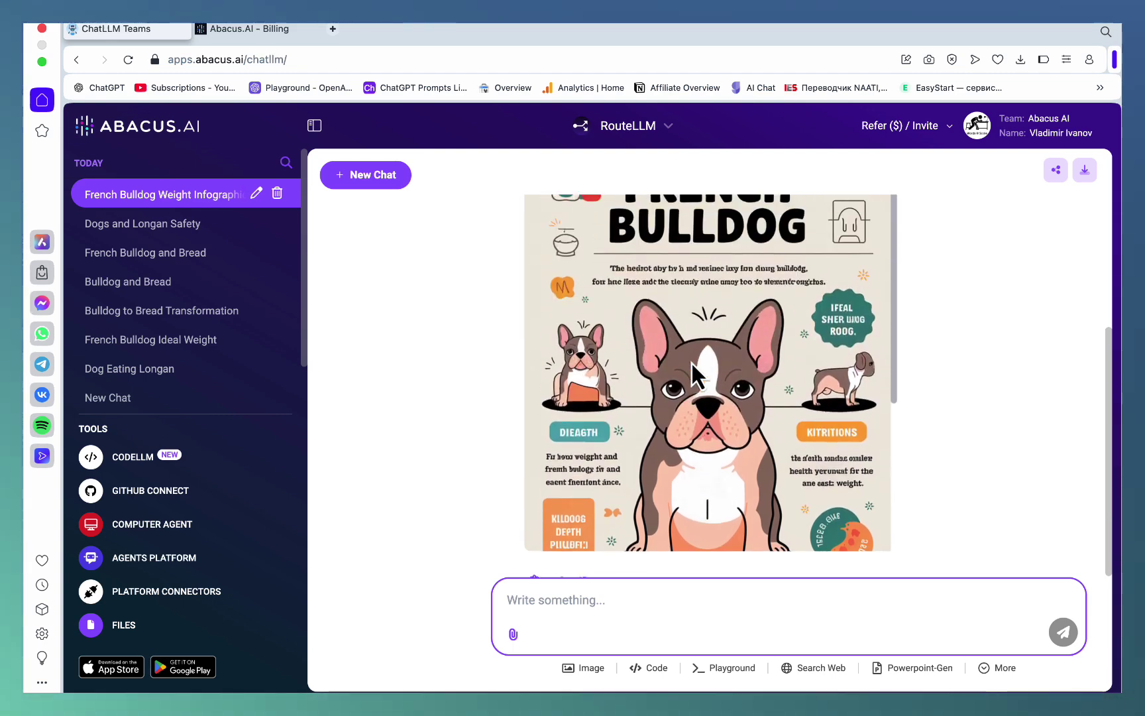
{"action": "scroll", "coordinate": [692, 361], "scroll_direction": "up", "scroll_amount": 2}
{"action": "key", "text": "super+shift+o"}
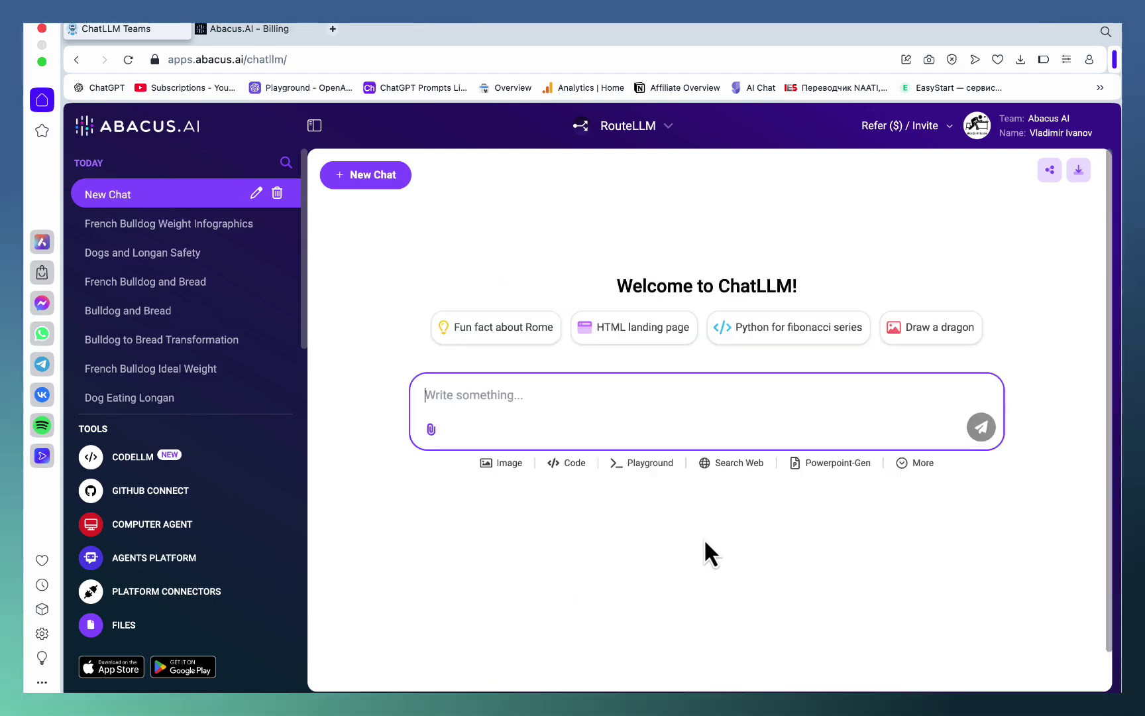
Open Video Gen from More and keep Kling AI as the video model.
{"action": "left_click", "coordinate": [904, 464]}
{"action": "left_click", "coordinate": [912, 488]}
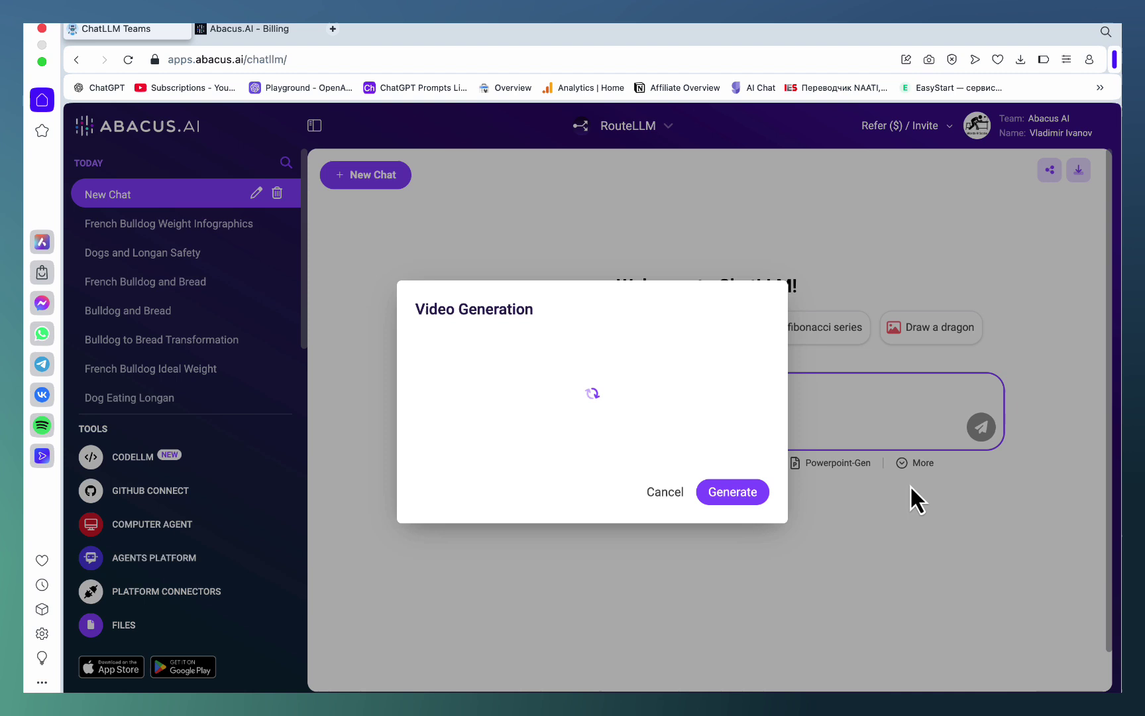
{"action": "left_click", "coordinate": [573, 294]}
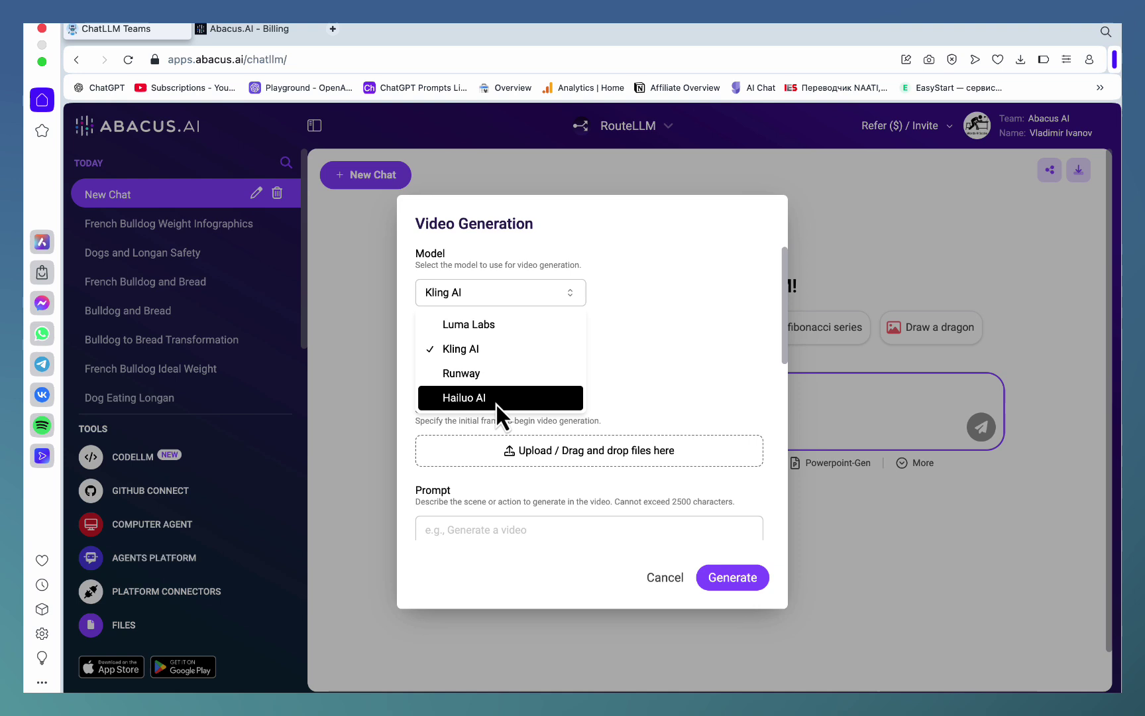
{"action": "left_click", "coordinate": [700, 300]}
{"action": "scroll", "coordinate": [692, 351], "scroll_direction": "down", "scroll_amount": 2}
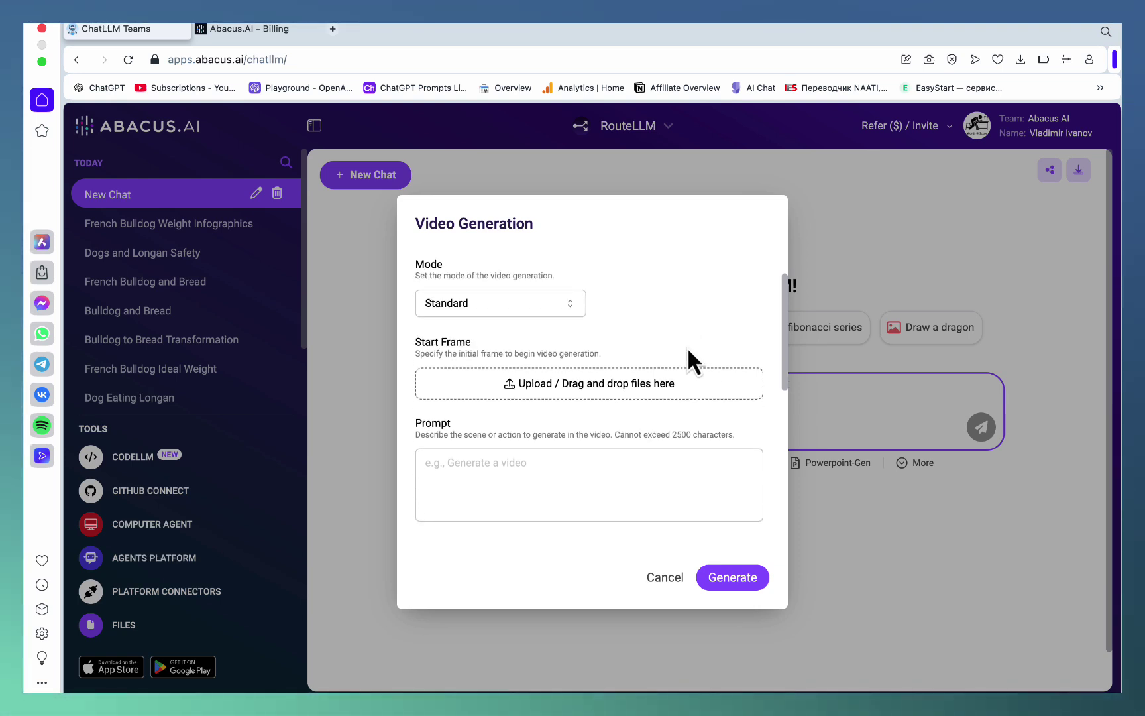
Generate a video from the prompt 'a french bulldog eating a loaf of bread'.
{"action": "left_click", "coordinate": [440, 468]}
{"action": "type", "text": "a french bulldog eati"}
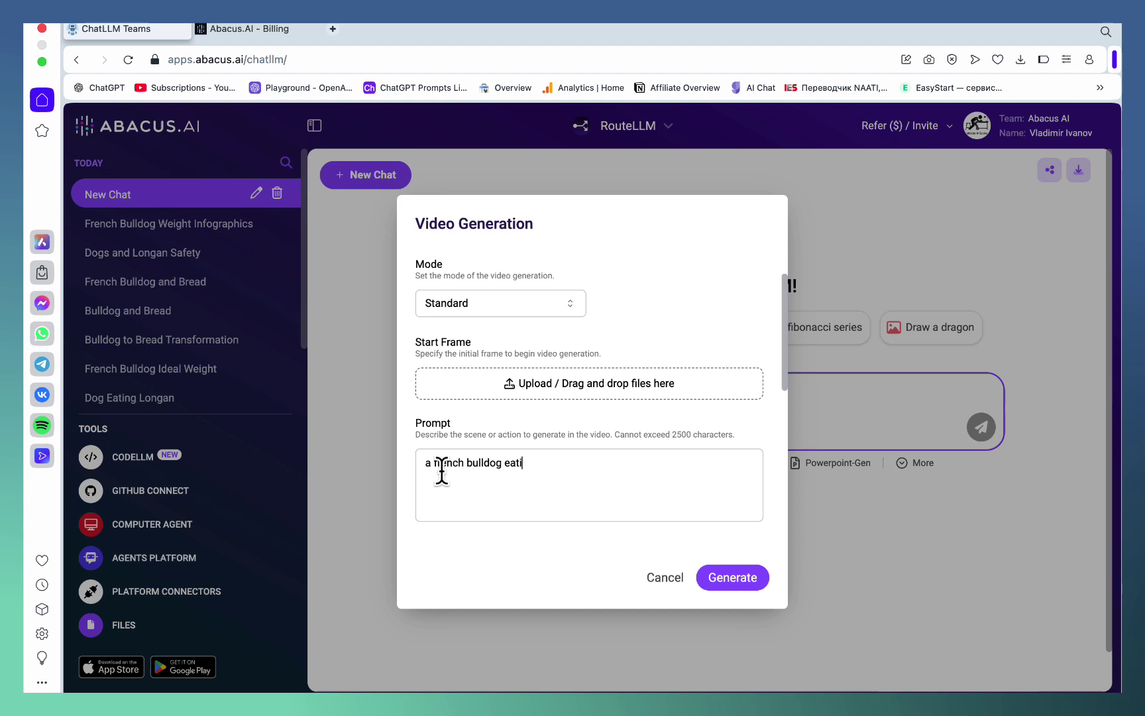
{"action": "type", "text": "ng a loaf of b"}
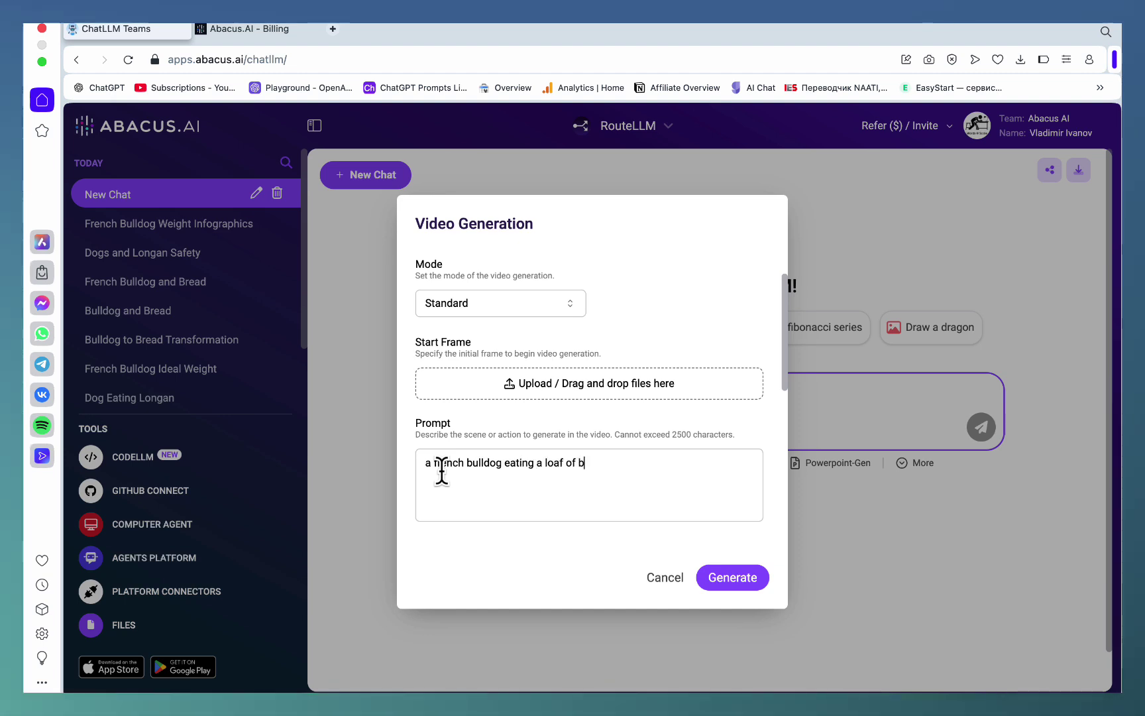
{"action": "type", "text": "rea"}
{"action": "key", "text": "BackSpace"}
{"action": "type", "text": "ead"}
{"action": "scroll", "coordinate": [499, 415], "scroll_direction": "down", "scroll_amount": 5}
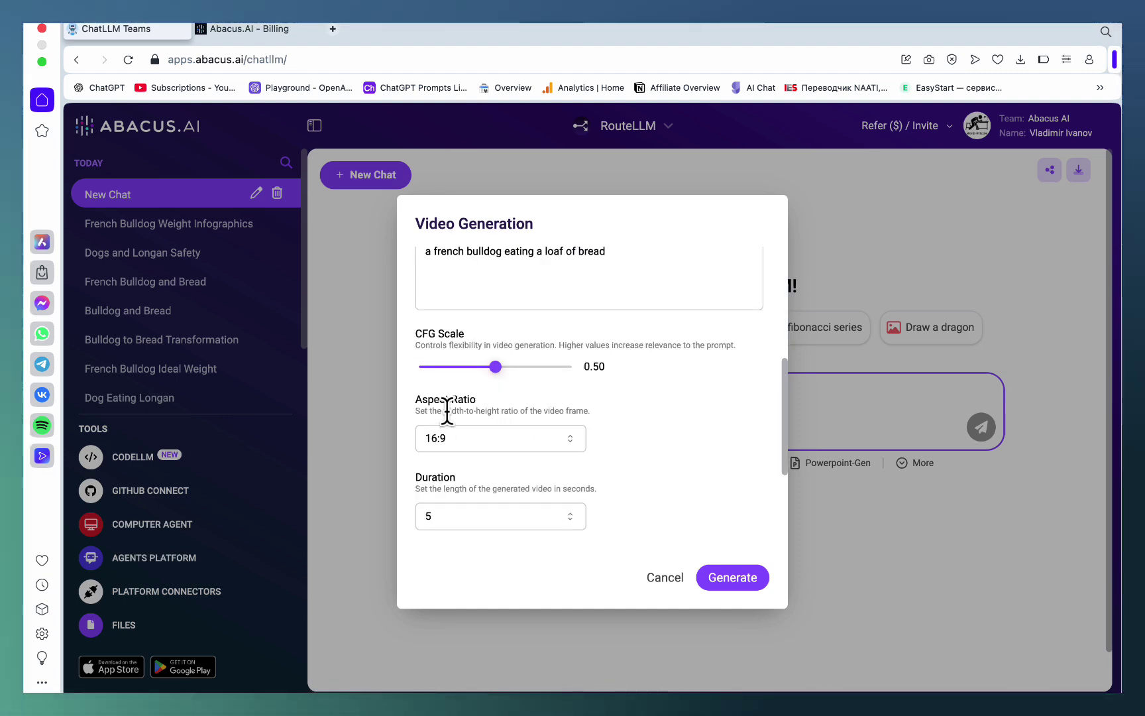
{"action": "left_click", "coordinate": [733, 577]}
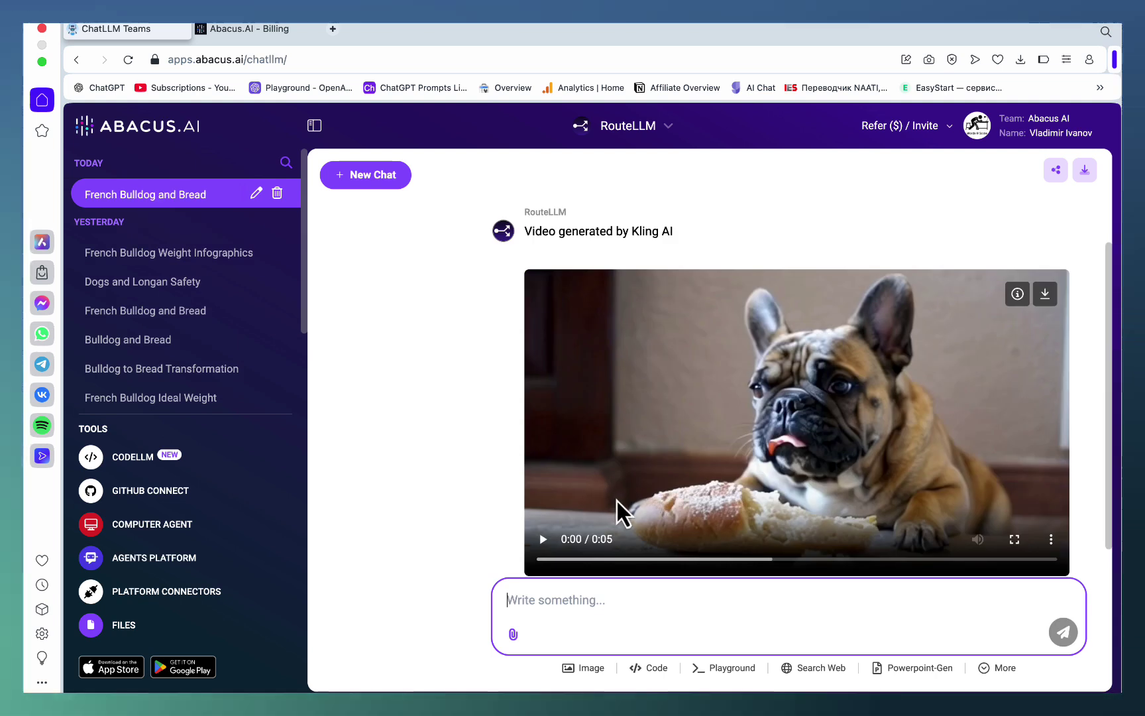
Play the Kling bulldog video twice, then start a fresh empty chat.
{"action": "left_click", "coordinate": [543, 538]}
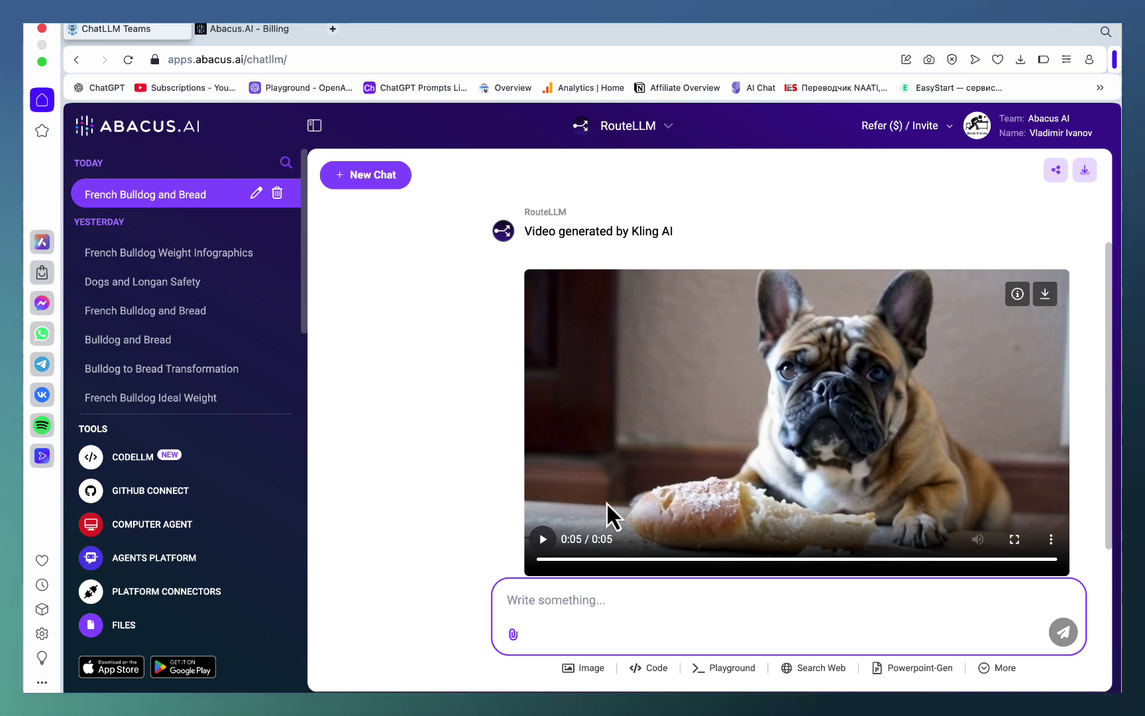
{"action": "left_click", "coordinate": [543, 539]}
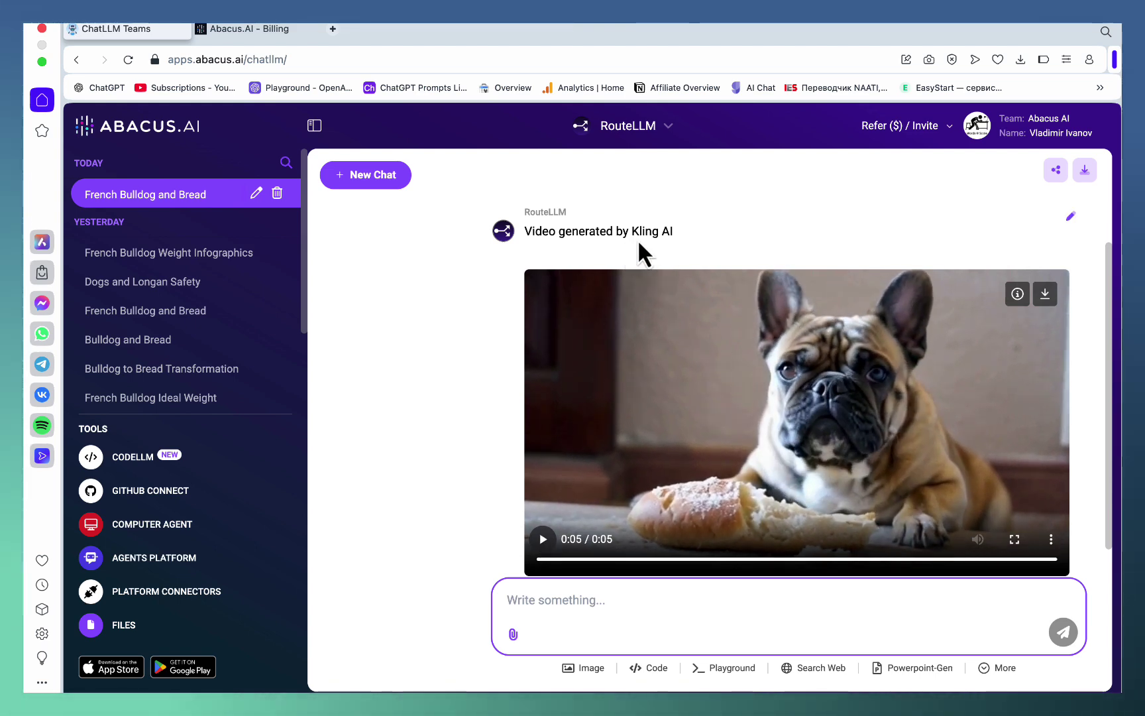
{"action": "scroll", "coordinate": [719, 368], "scroll_direction": "down", "scroll_amount": 1}
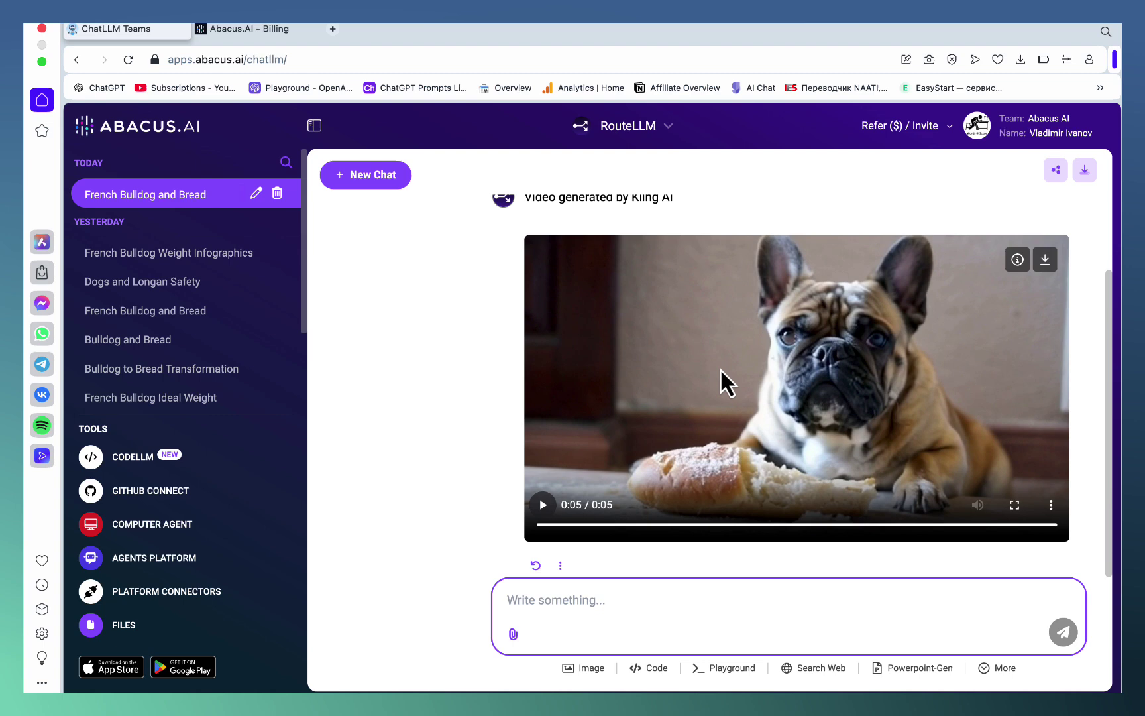
{"action": "scroll", "coordinate": [719, 368], "scroll_direction": "up", "scroll_amount": 2}
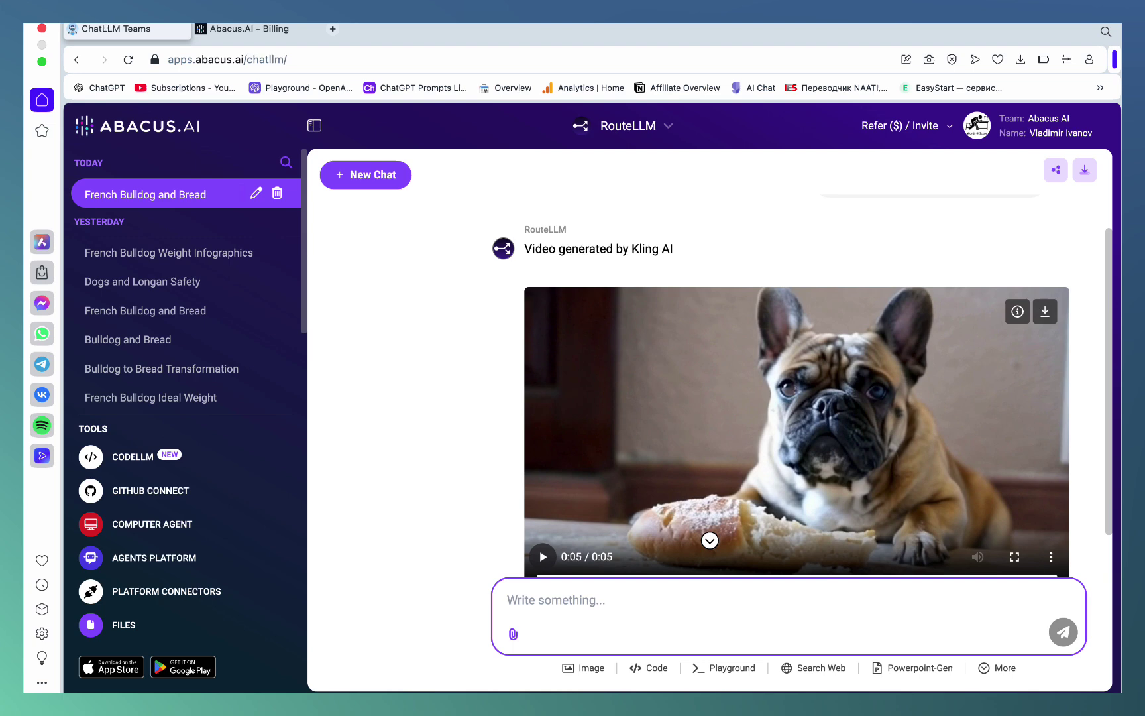
{"action": "left_click", "coordinate": [365, 175]}
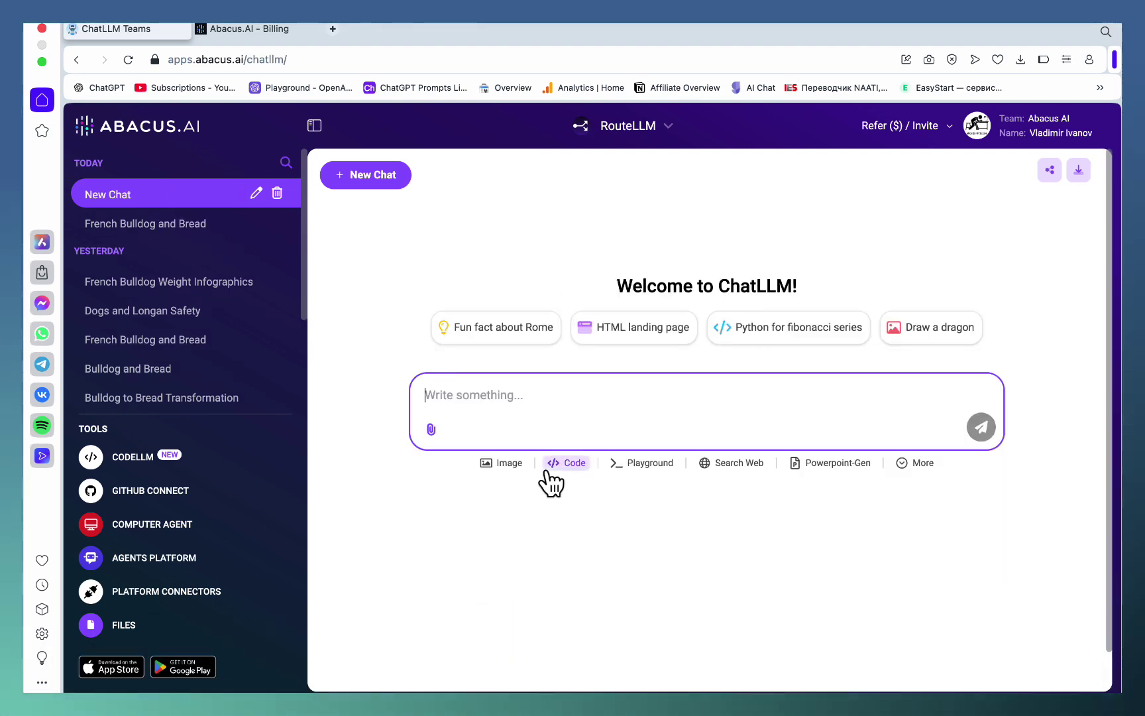
Send the 'HTML landing page' Code-mode suggestion, review the generated code, then open a new chat.
{"action": "left_click", "coordinate": [608, 330]}
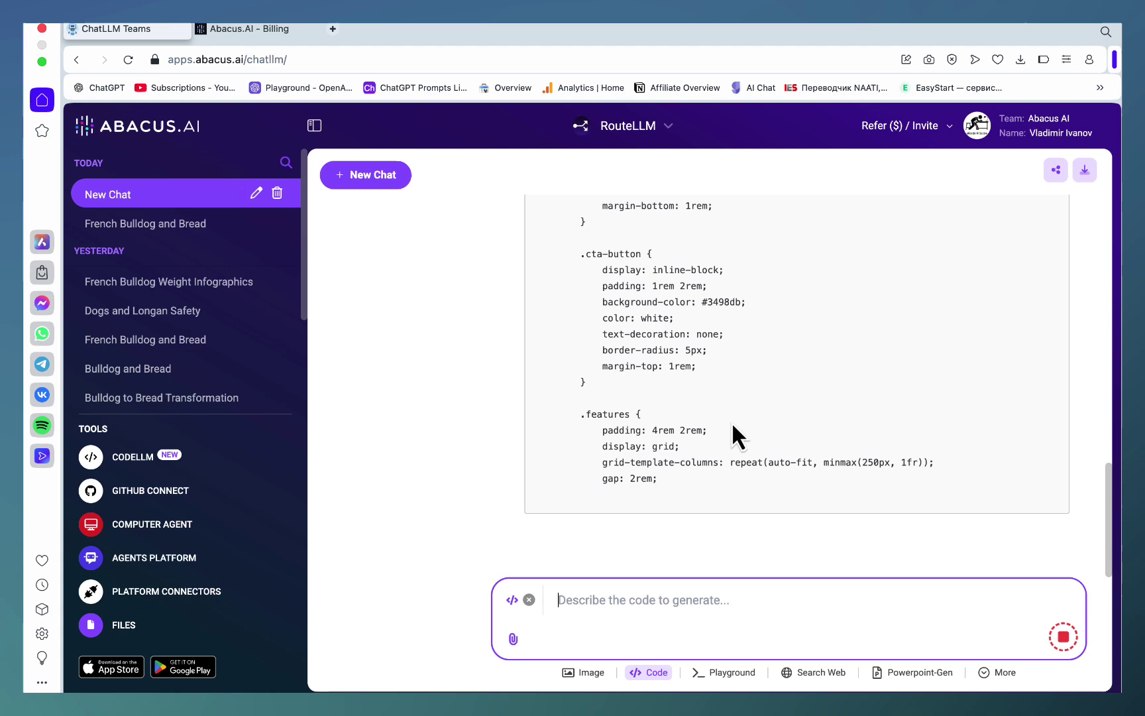
{"action": "scroll", "coordinate": [699, 508], "scroll_direction": "up", "scroll_amount": 20}
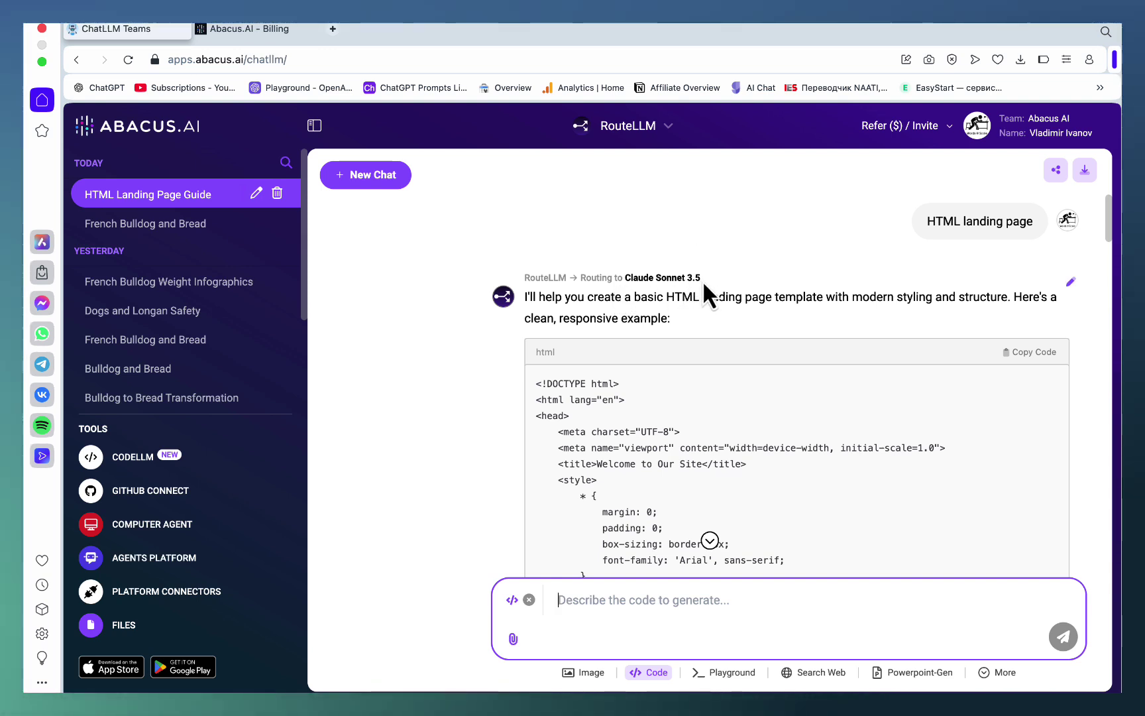
{"action": "triple_click", "coordinate": [925, 220]}
{"action": "left_click", "coordinate": [365, 174]}
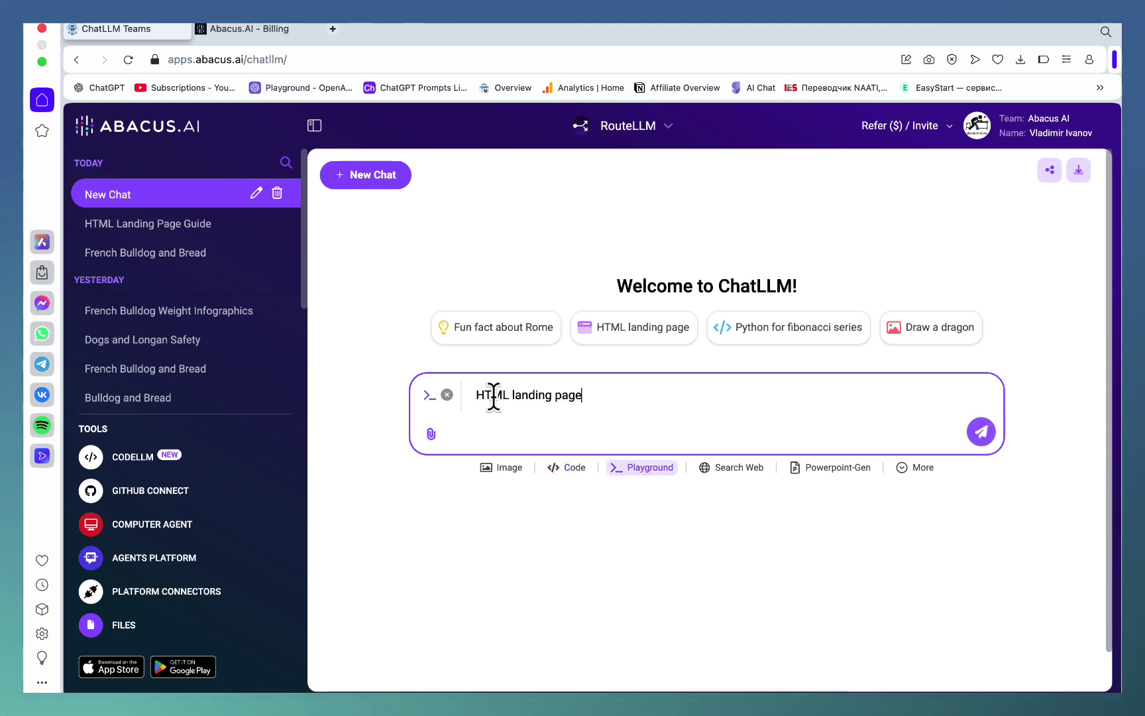
Request an HTML landing page about french bulldogs and show its rendered preview.
{"action": "type", "text": "a"}
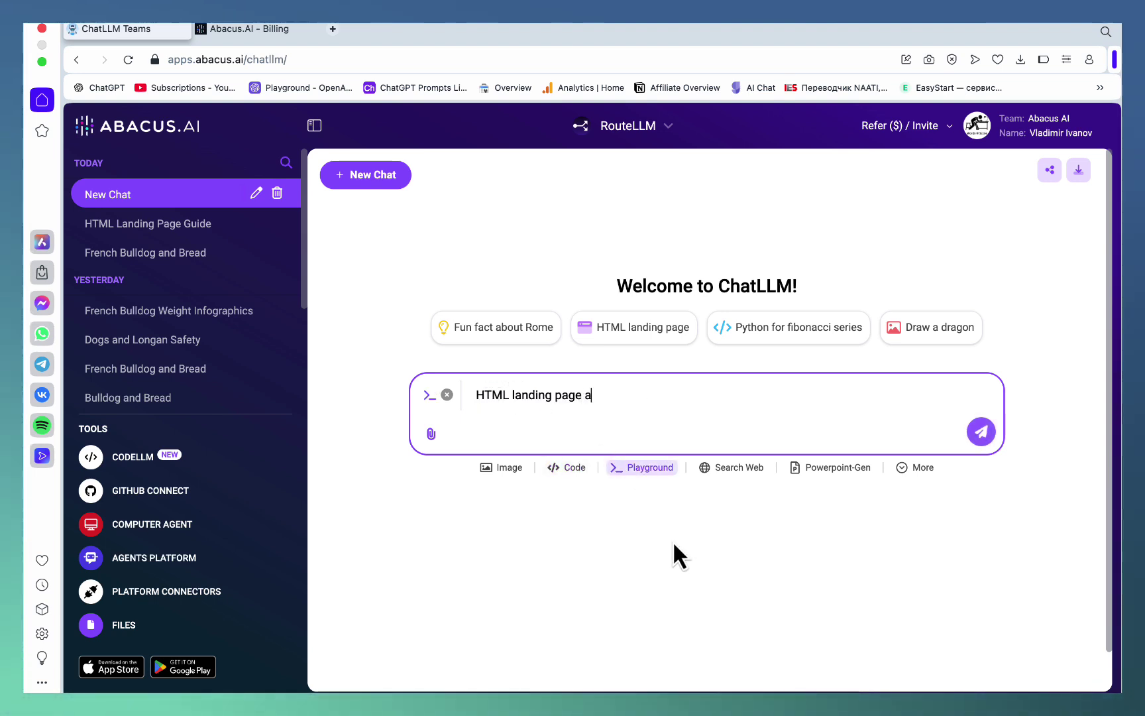
{"action": "type", "text": "bout french bulldogs"}
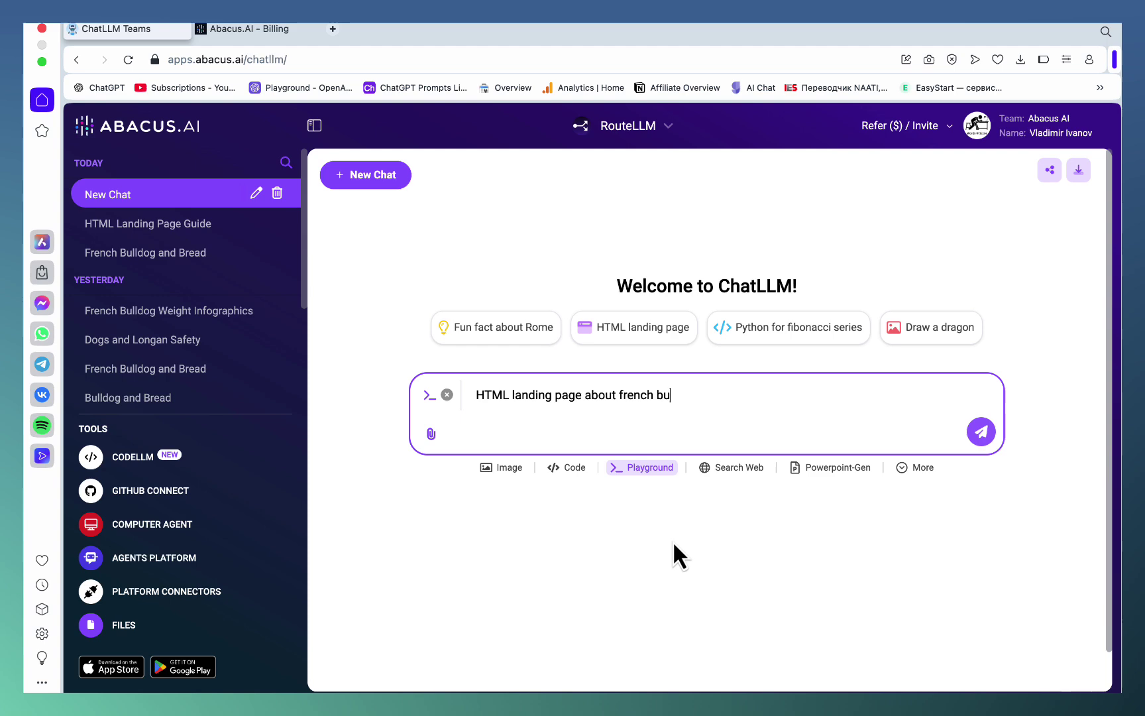
{"action": "key", "text": "Return"}
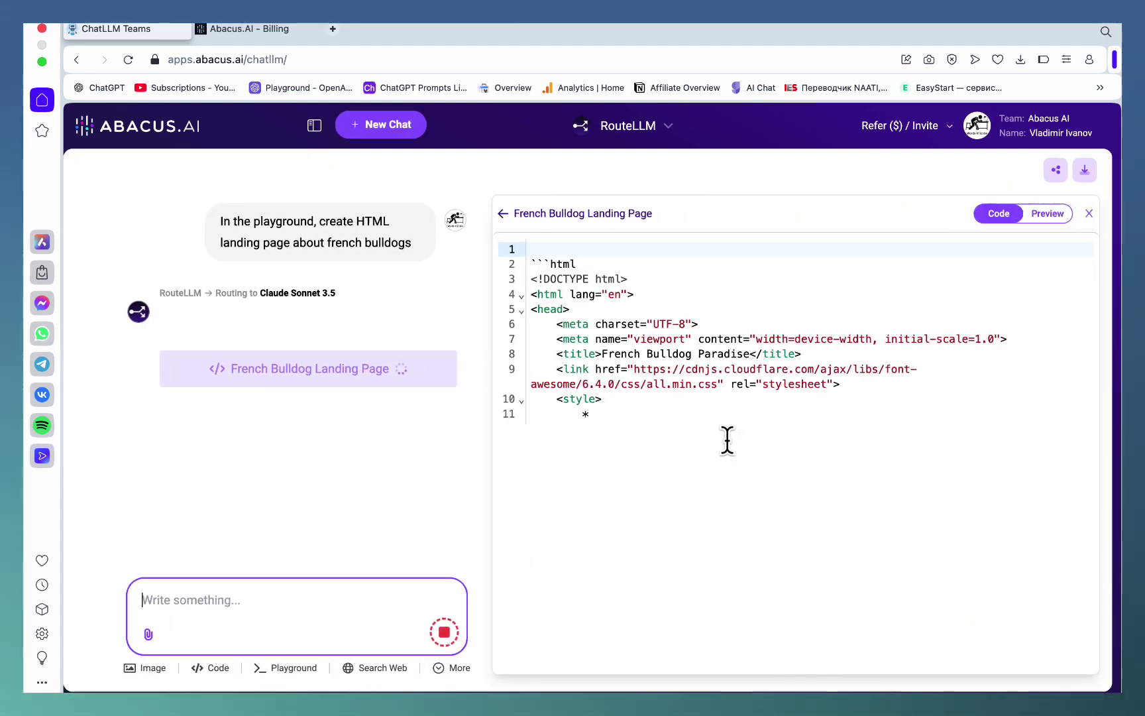
{"action": "left_click", "coordinate": [1048, 213]}
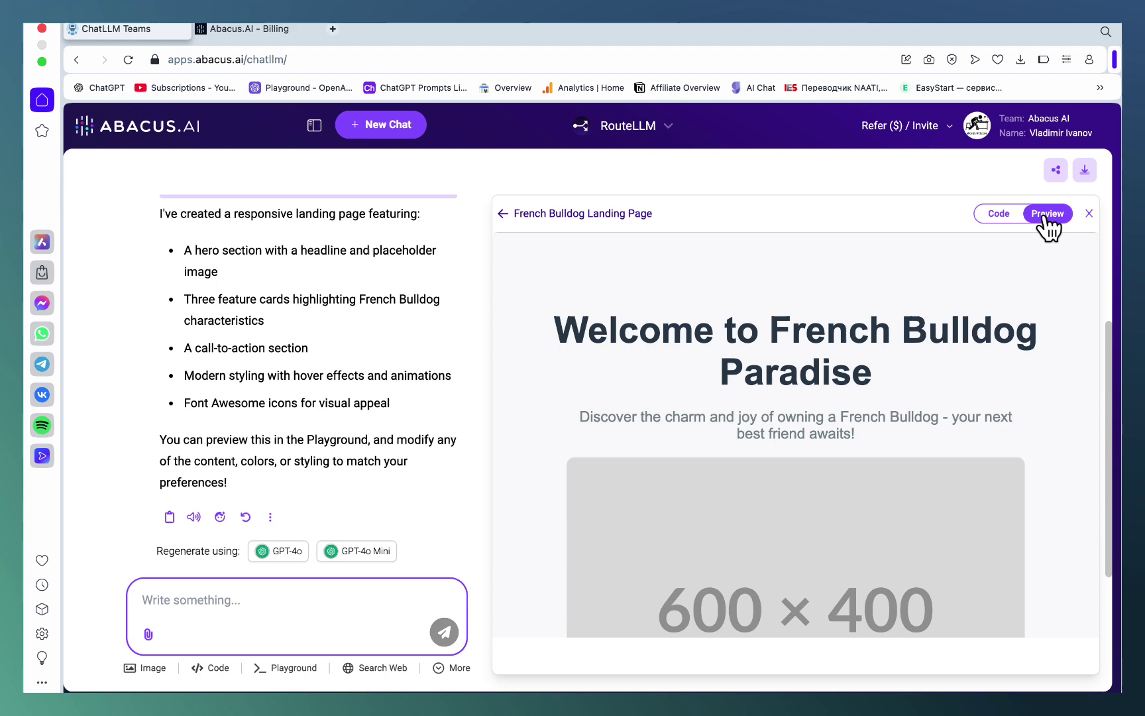
Scroll through the French Bulldog Paradise preview, then start a new empty chat.
{"action": "scroll", "coordinate": [997, 367], "scroll_direction": "down", "scroll_amount": 3}
{"action": "scroll", "coordinate": [996, 367], "scroll_direction": "down", "scroll_amount": 10}
{"action": "scroll", "coordinate": [996, 367], "scroll_direction": "up", "scroll_amount": 12}
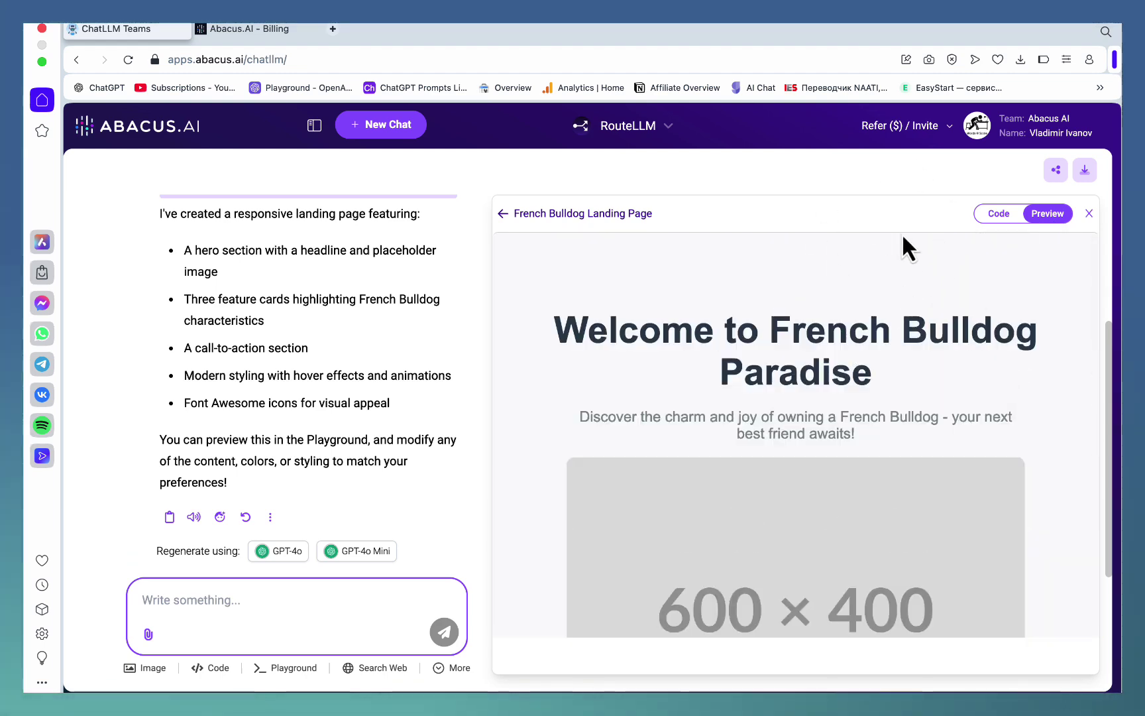
{"action": "left_click", "coordinate": [396, 130]}
{"action": "left_click", "coordinate": [314, 126]}
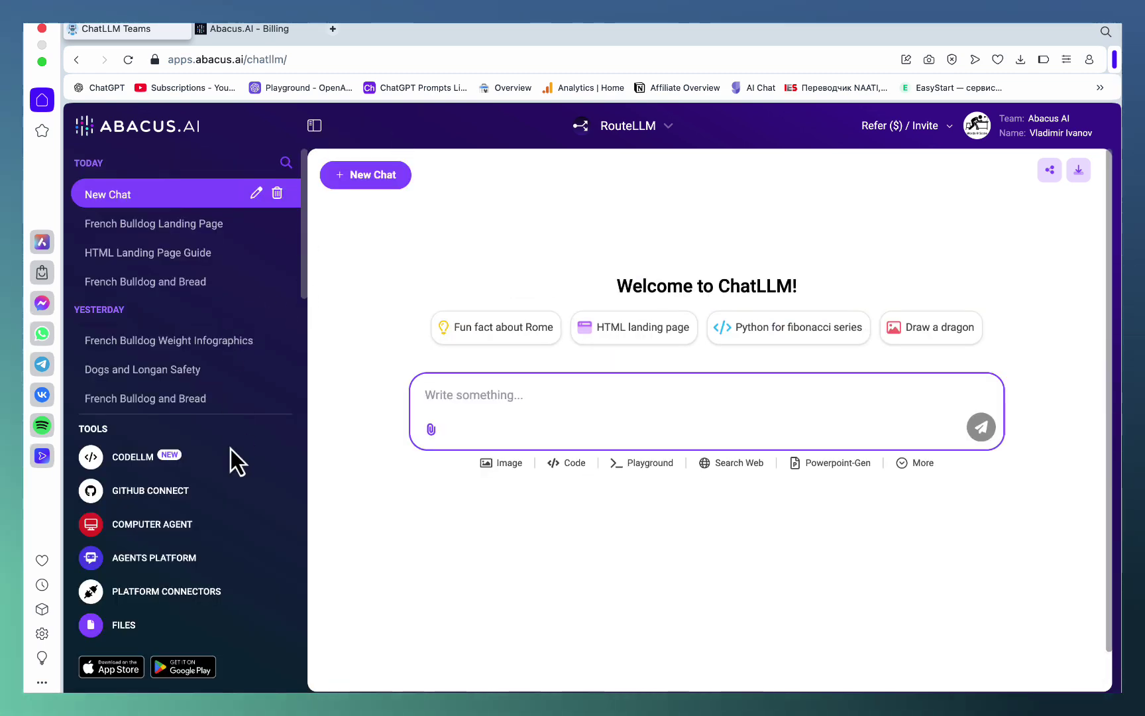
Look at the CodeLLM download info, then launch the Computer Agent in a new tab.
{"action": "left_click", "coordinate": [125, 458]}
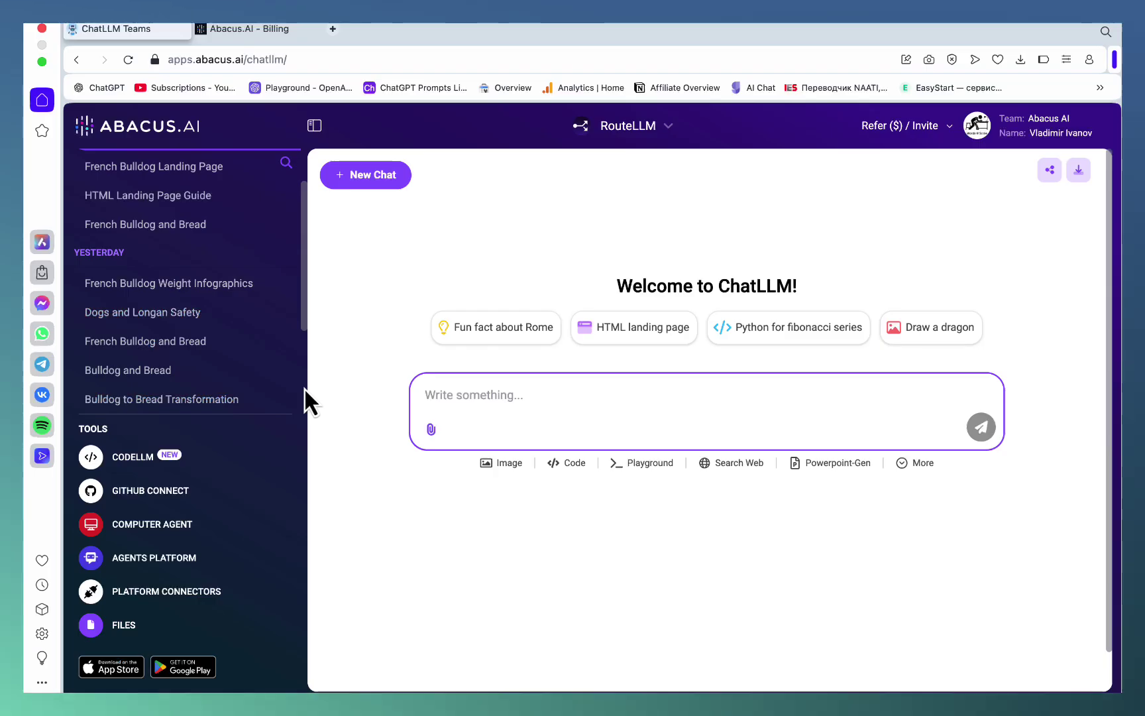
{"action": "left_click", "coordinate": [141, 523]}
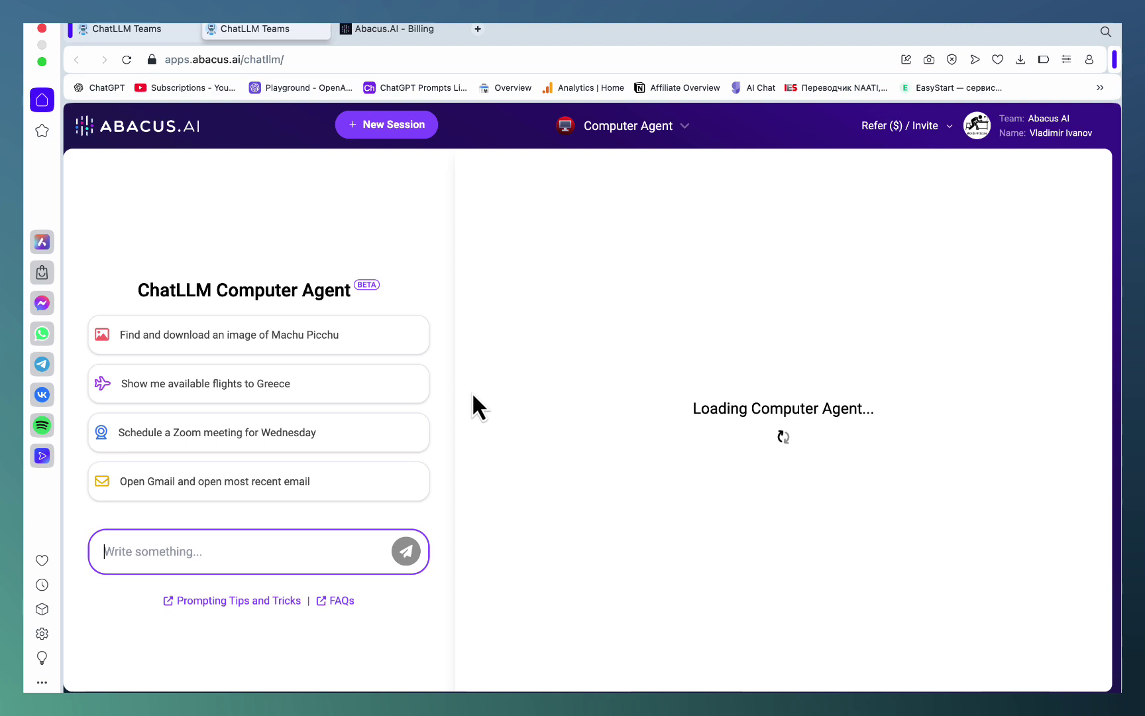
Give the Computer Agent the task 'open youtube and find video reviews about ChatLLM'.
{"action": "type", "text": "op"}
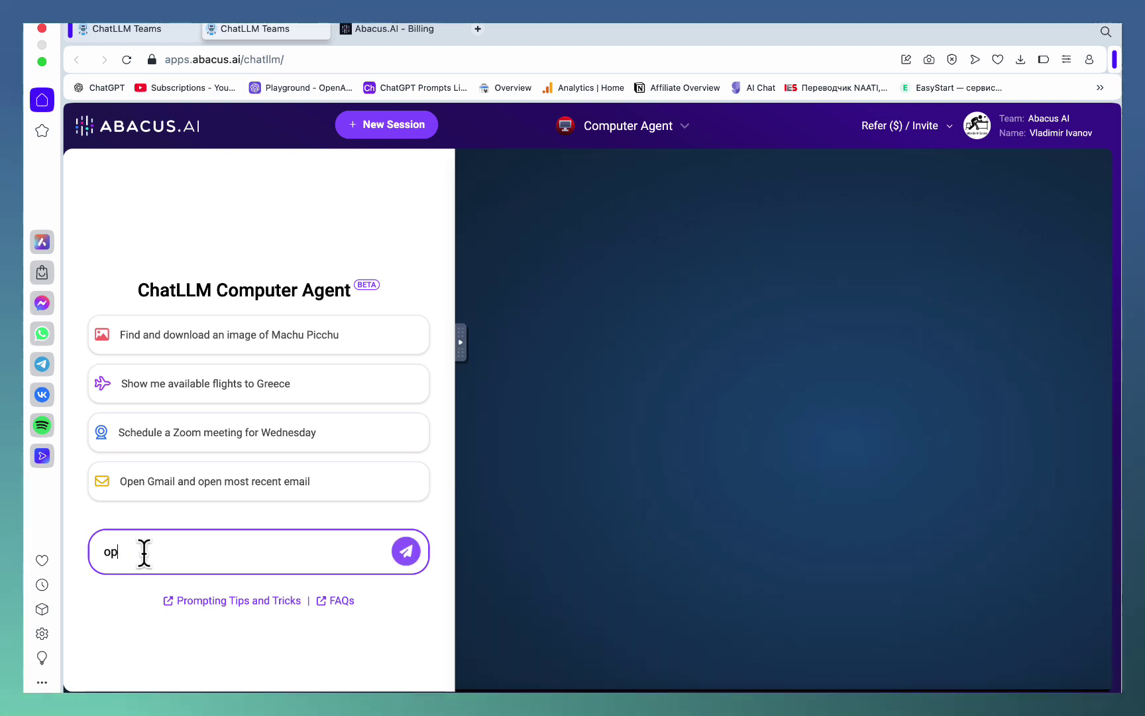
{"action": "type", "text": "en "}
{"action": "type", "text": "yfind video reutube and"}
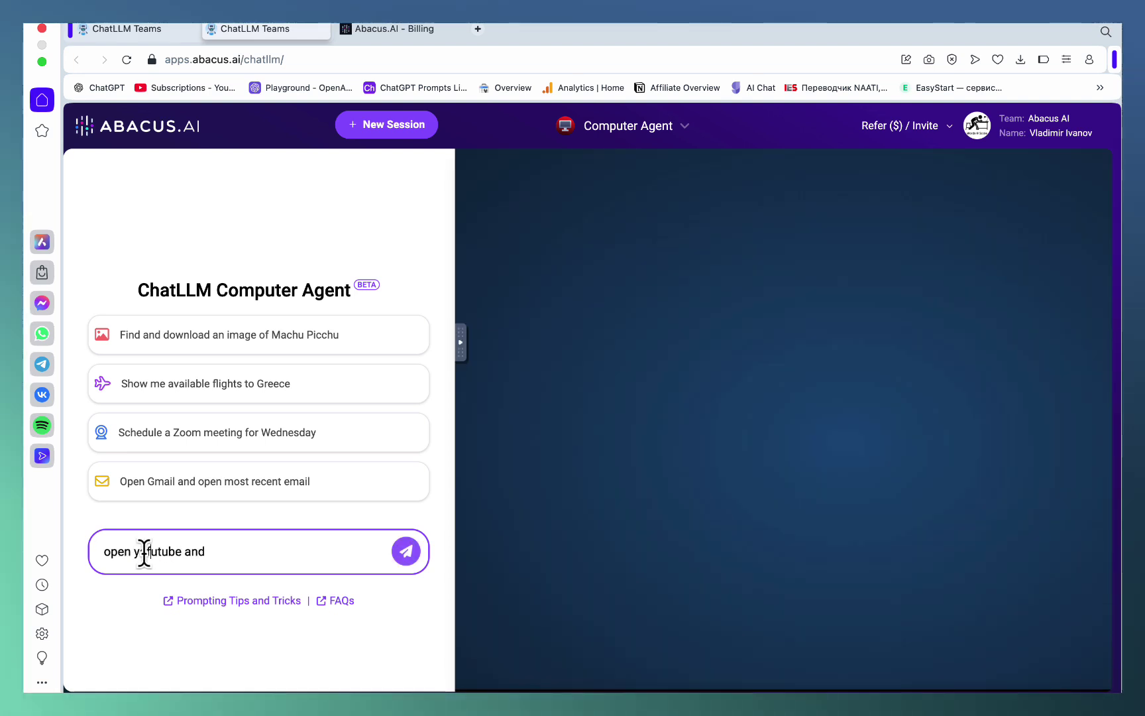
{"action": "left_click", "coordinate": [144, 551]}
{"action": "type", "text": "find video reviews about ChjatLLM"}
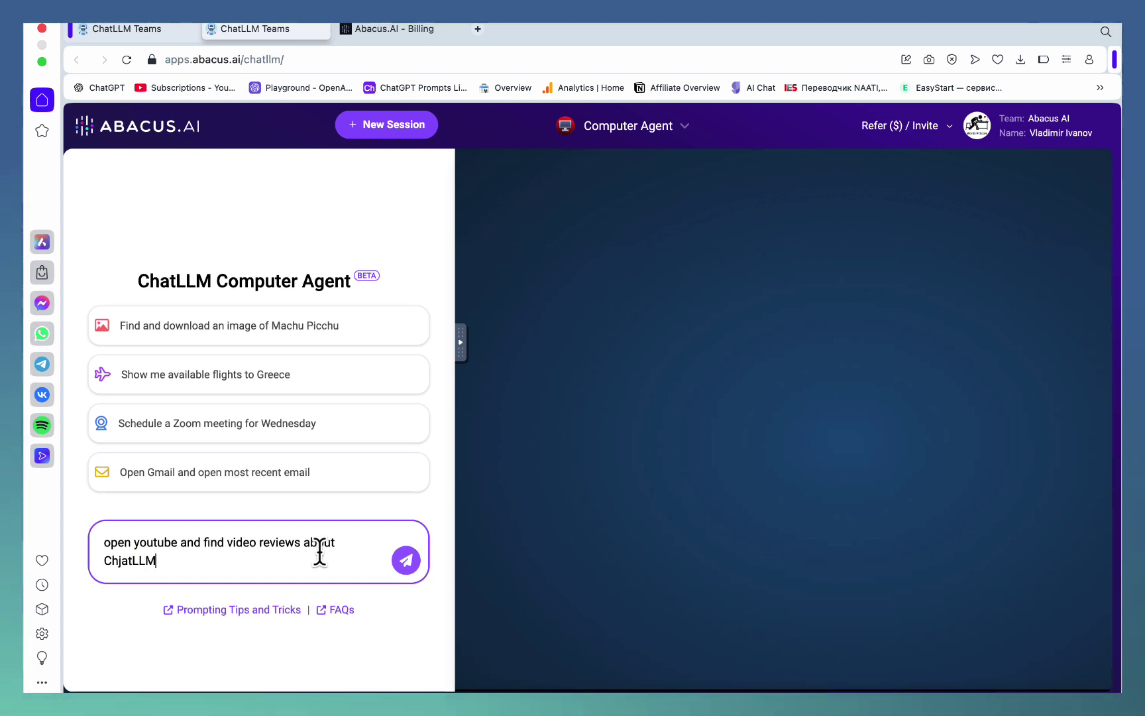
{"action": "key", "text": "Return"}
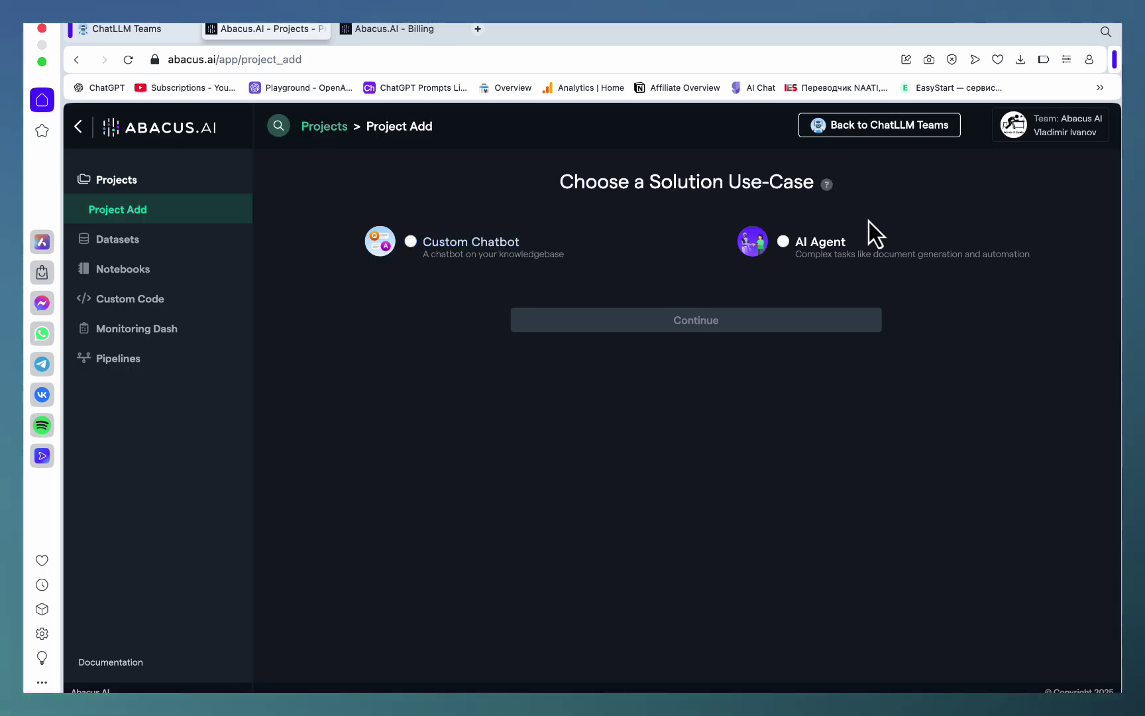
Set up the 'test' project as an AI Agent use case, then return to ChatLLM.
{"action": "left_click", "coordinate": [820, 247]}
{"action": "left_click", "coordinate": [762, 322]}
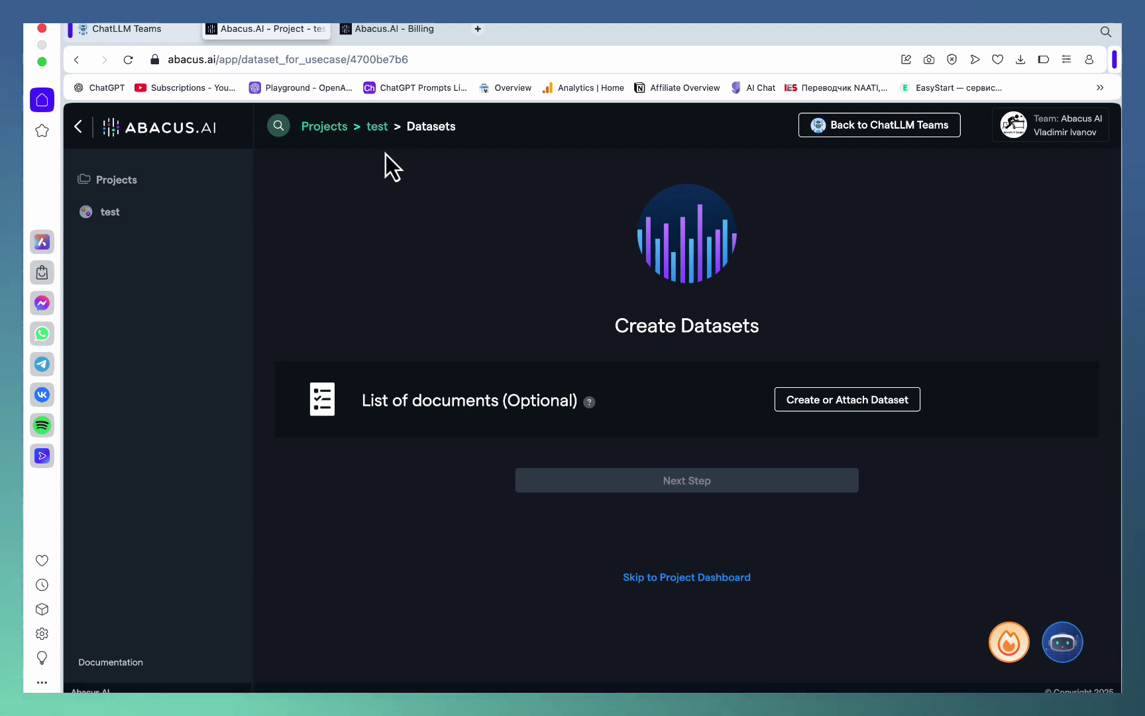
{"action": "left_click", "coordinate": [126, 28]}
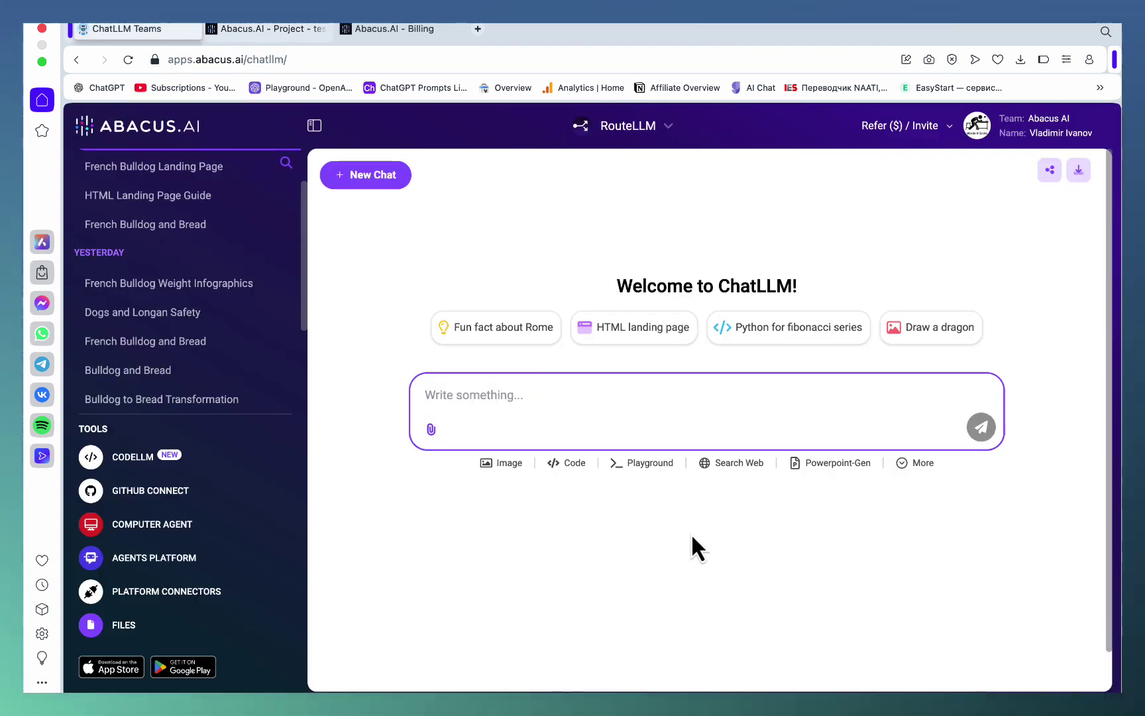
Cancel the Humanize Response settings without applying, then switch the chat to Scrape URL.
{"action": "left_click", "coordinate": [930, 463]}
{"action": "left_click", "coordinate": [922, 510]}
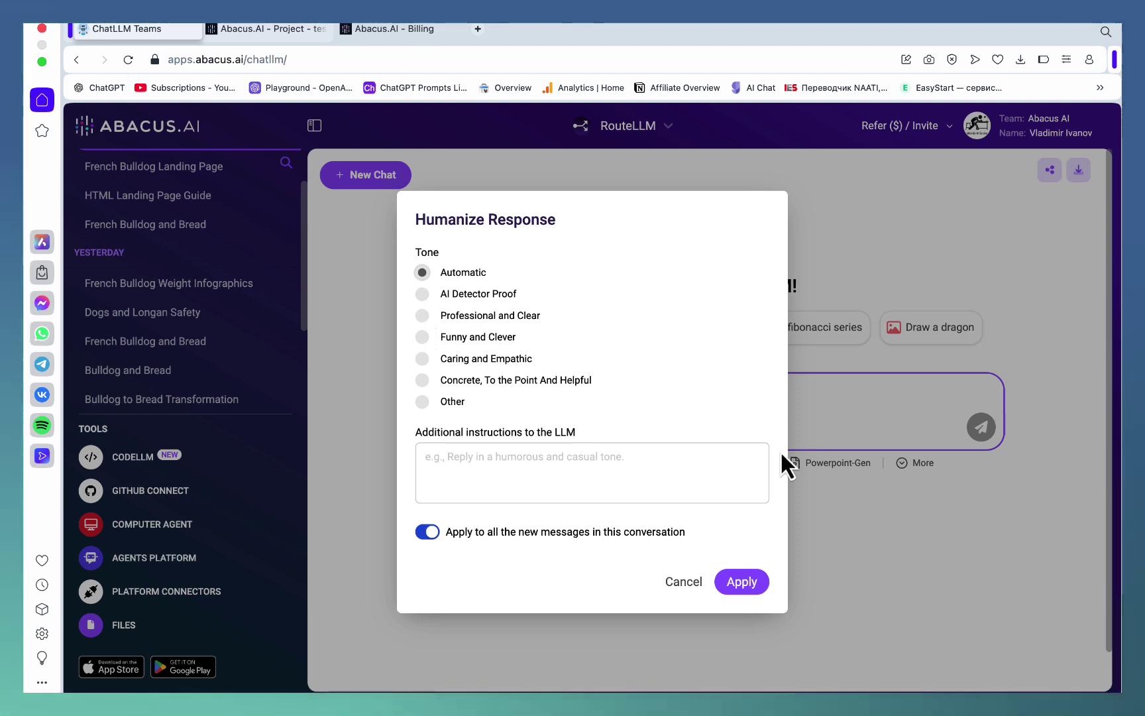
{"action": "left_click", "coordinate": [685, 583]}
{"action": "left_click", "coordinate": [915, 594]}
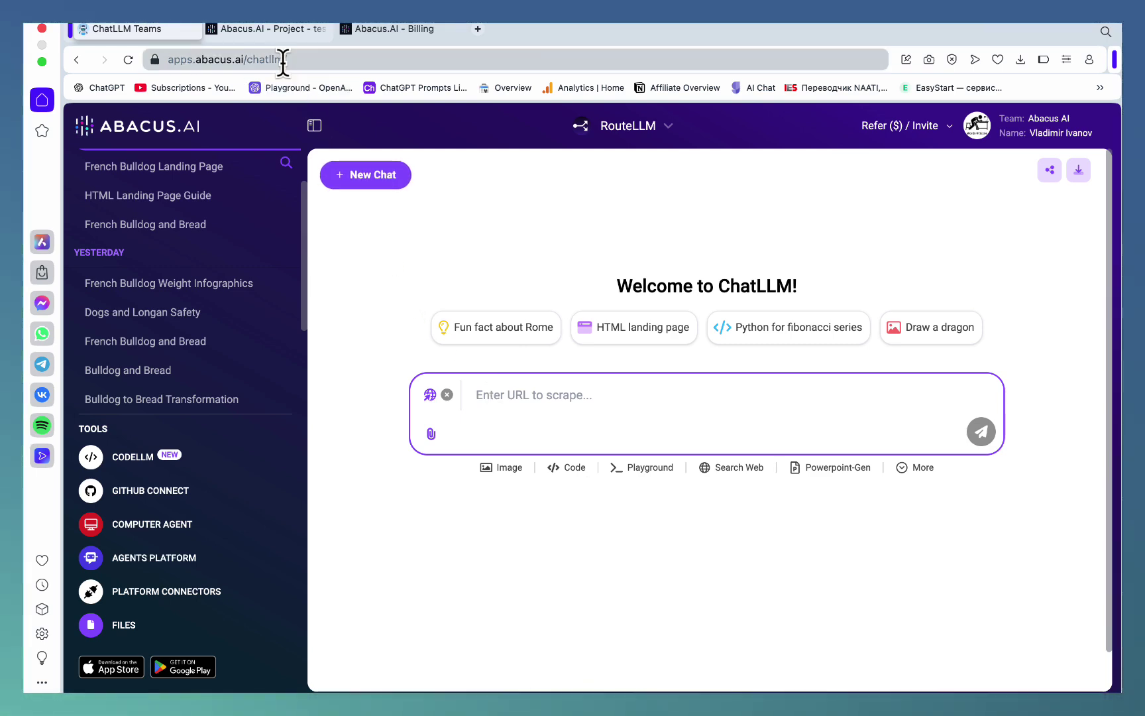
{"action": "left_click", "coordinate": [382, 33]}
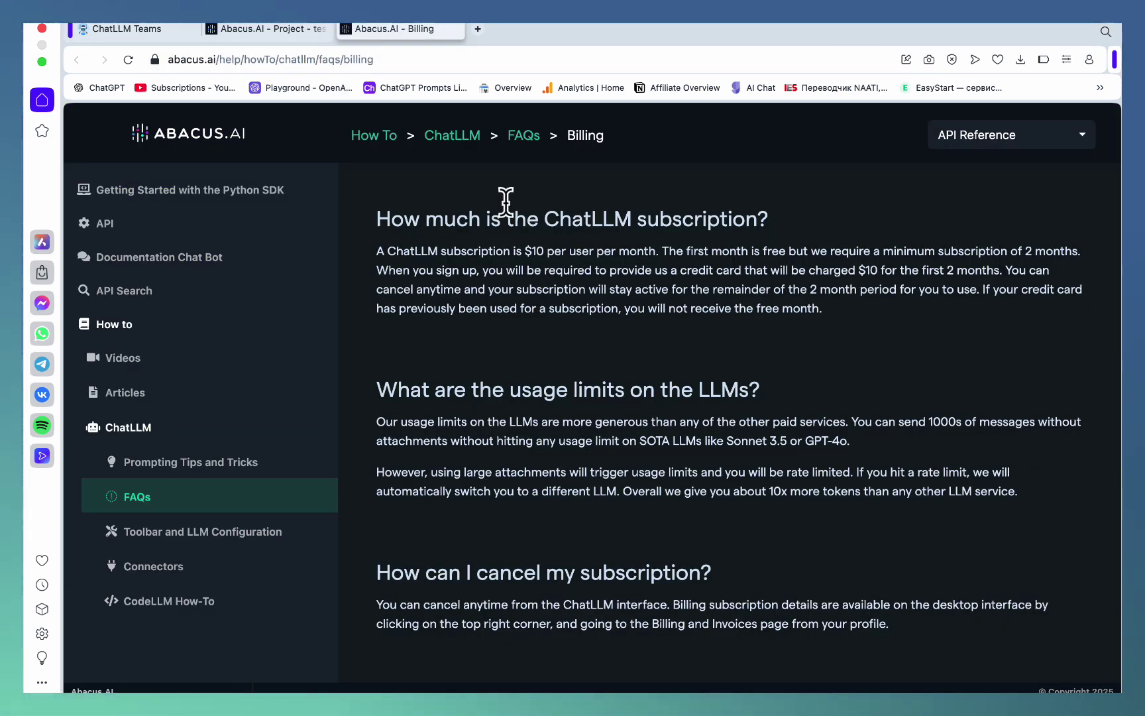
{"action": "left_click", "coordinate": [170, 30]}
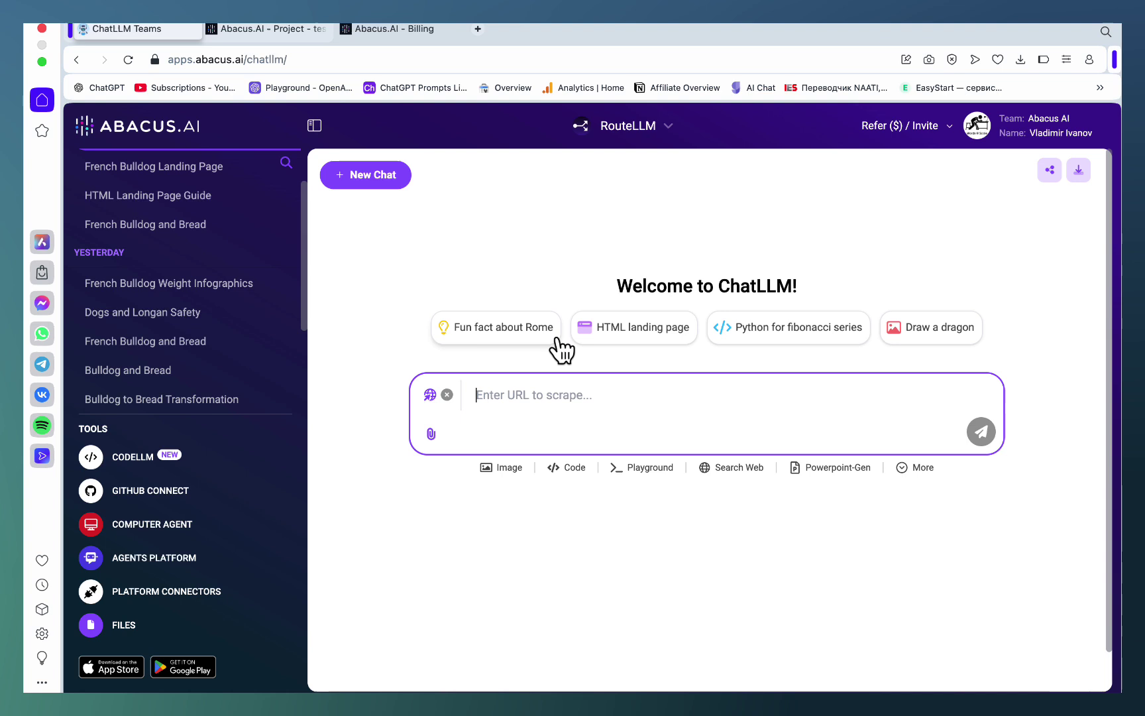